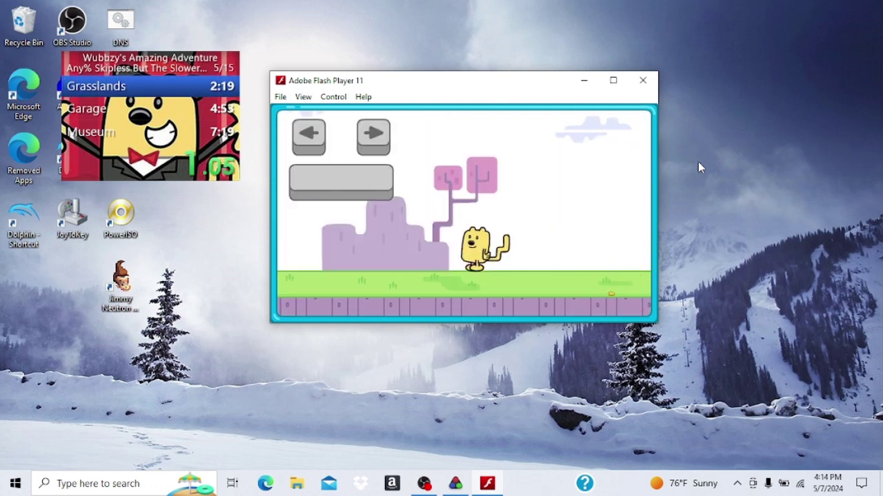
Start the game, skip the tutorial, and run Wubbzy right collecting the nut trail
key("Left")
key("Left")
key("Right")
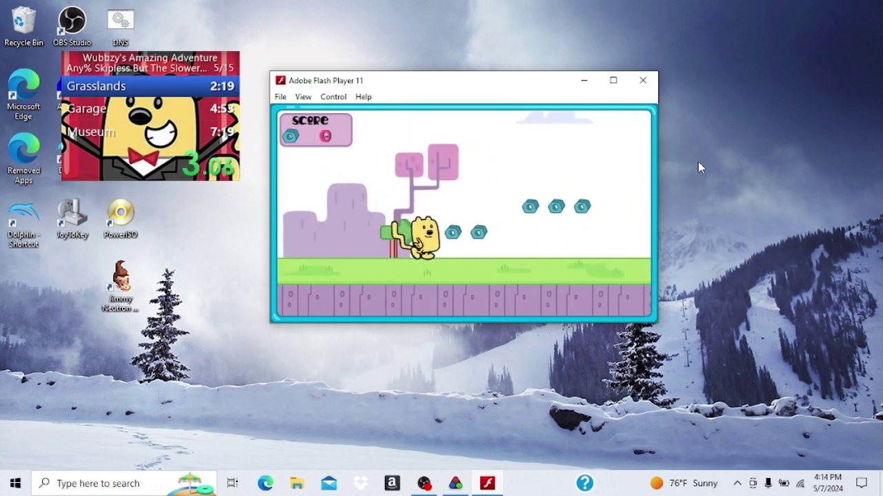
key("Right")
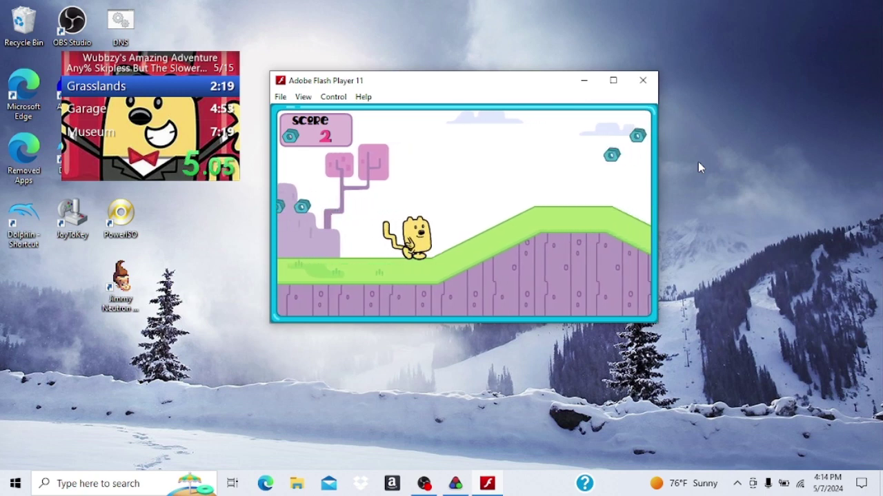
key("Up")
key("Right")
key("Up")
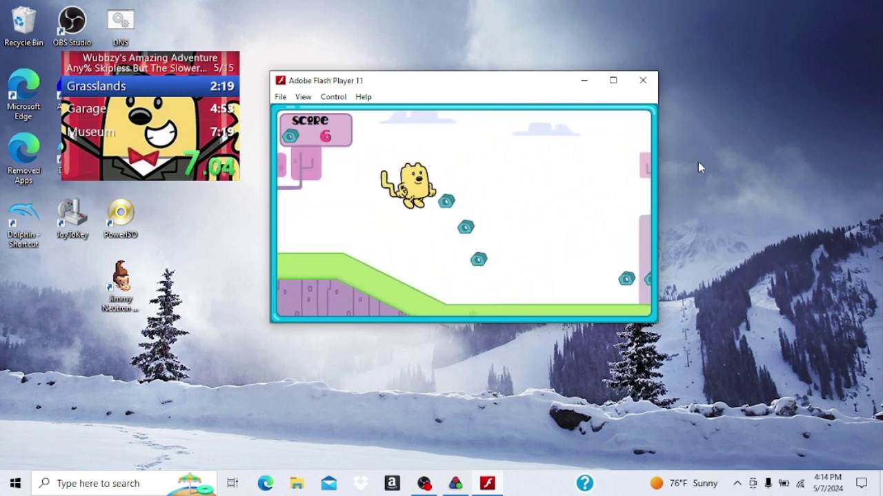
key("Right")
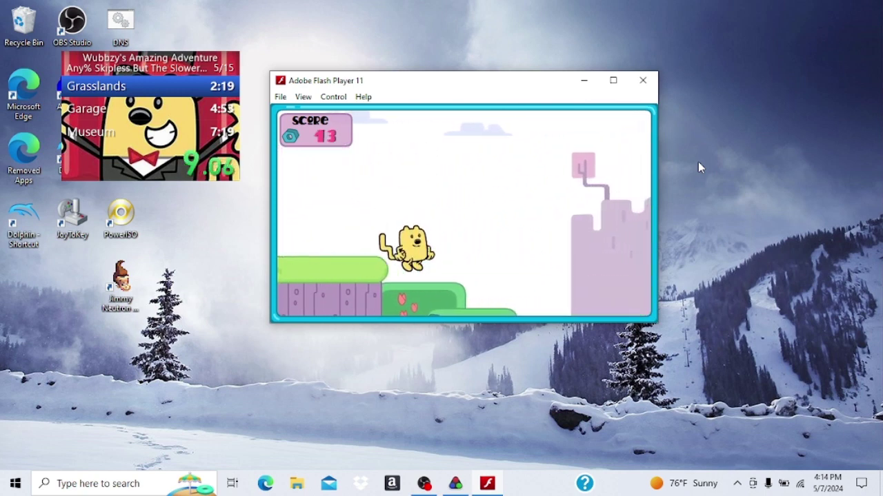
key("Up")
key("Right")
key("Up")
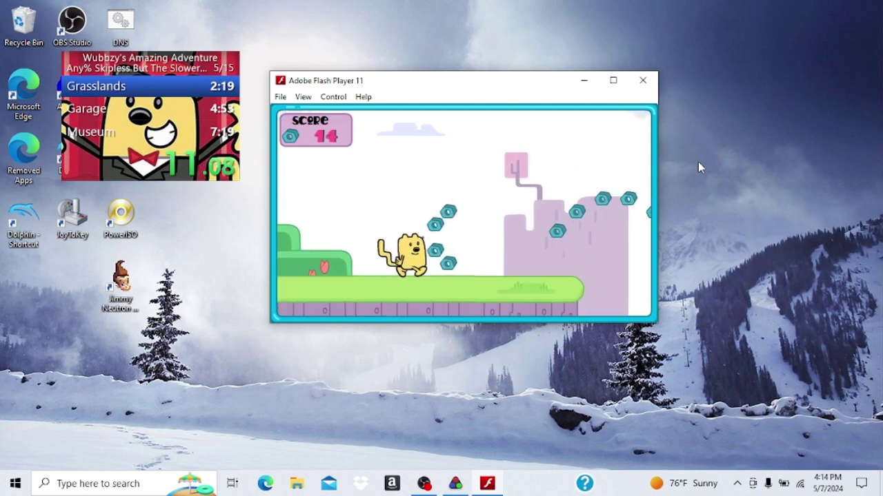
key("Right")
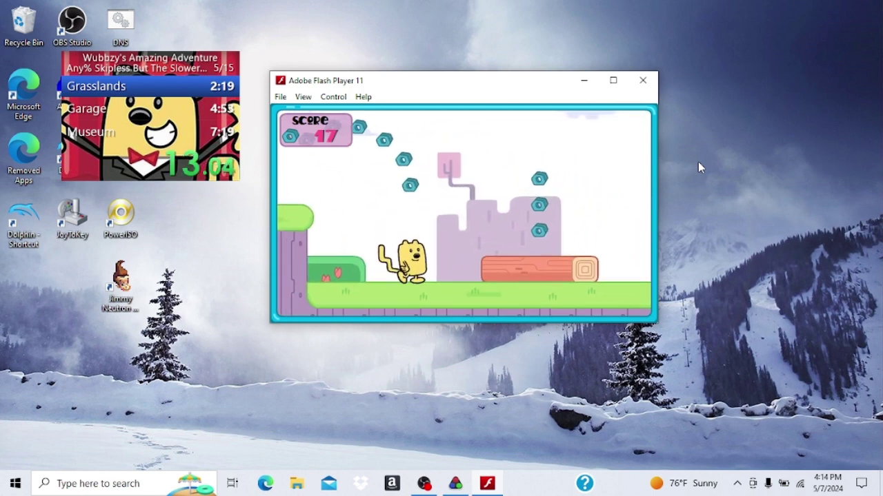
Run Wubbzy past the bushes and bench, up the steps by the purple castle
key("Right")
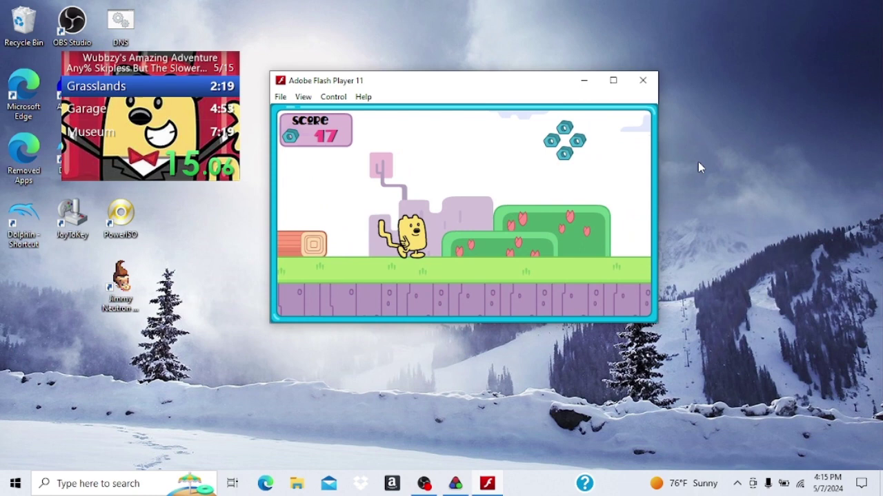
key("Right")
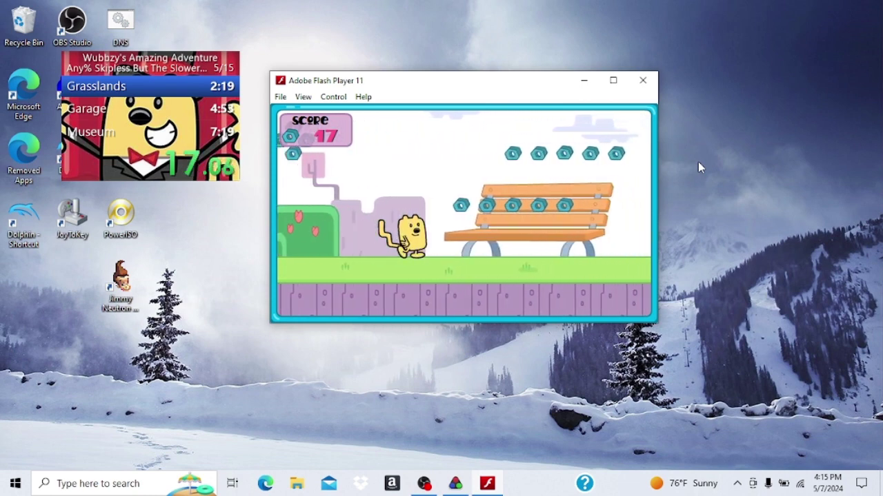
key("Right")
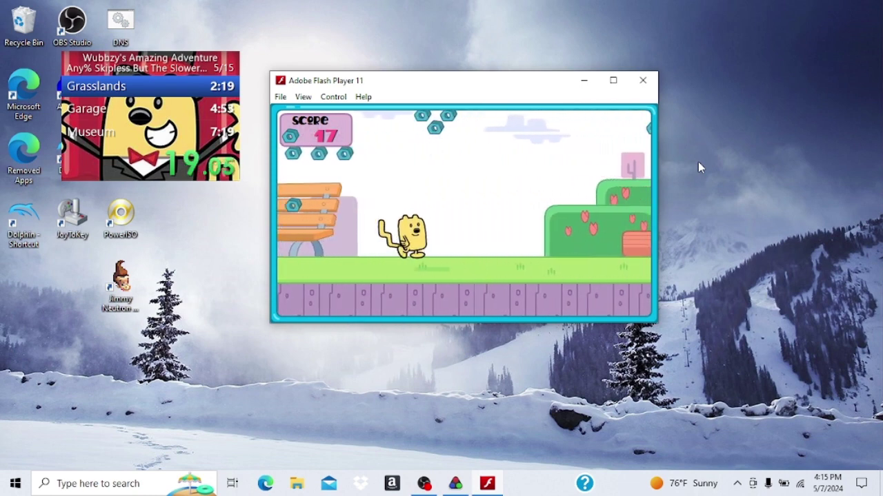
key("Right")
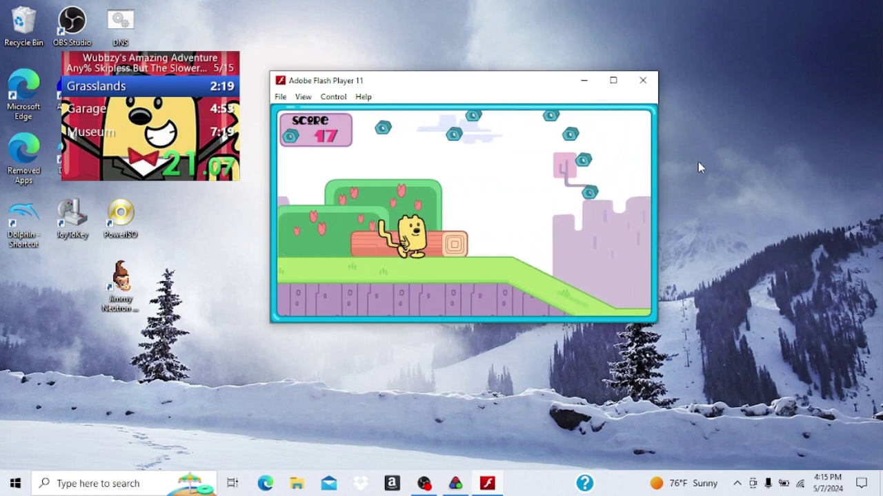
key("Right")
key("Up")
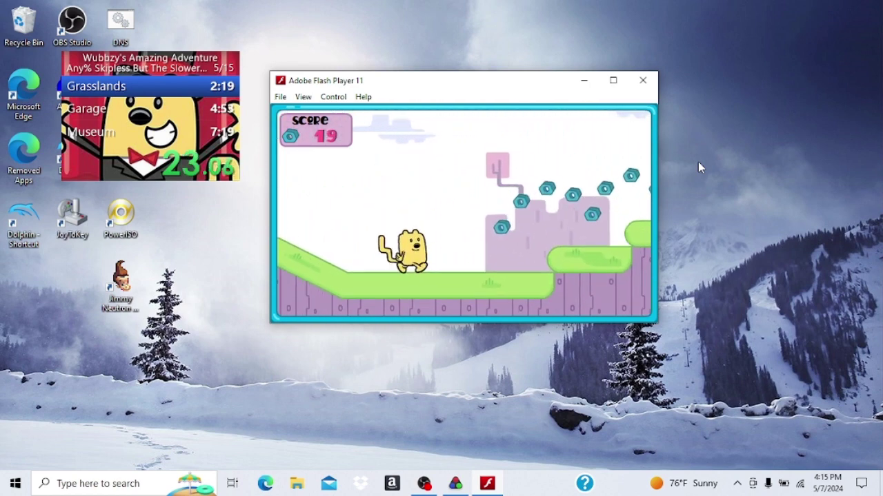
key("Right")
key("Up")
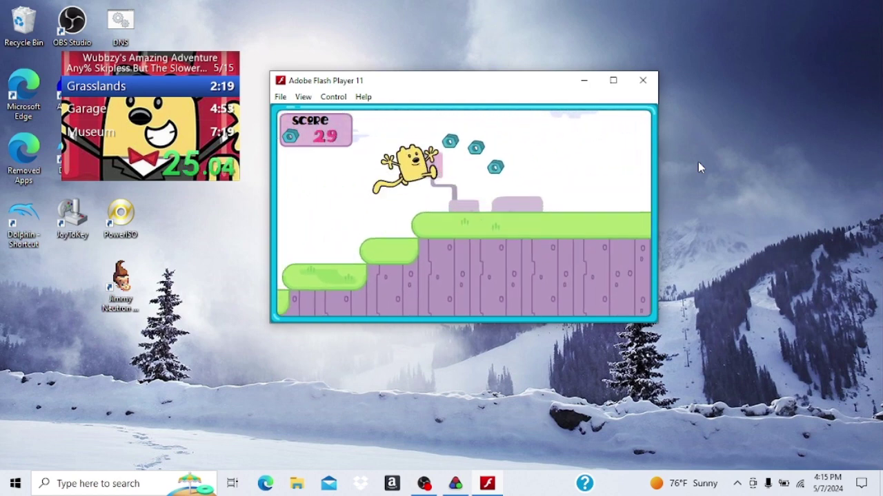
Jump Wubbzy over the gap and through the nut arcs over the hills
key("Right")
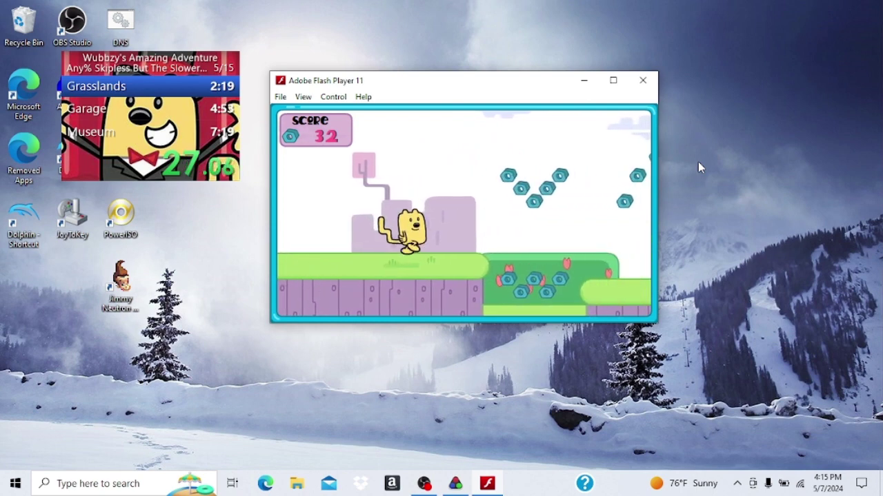
key("Up")
key("Right")
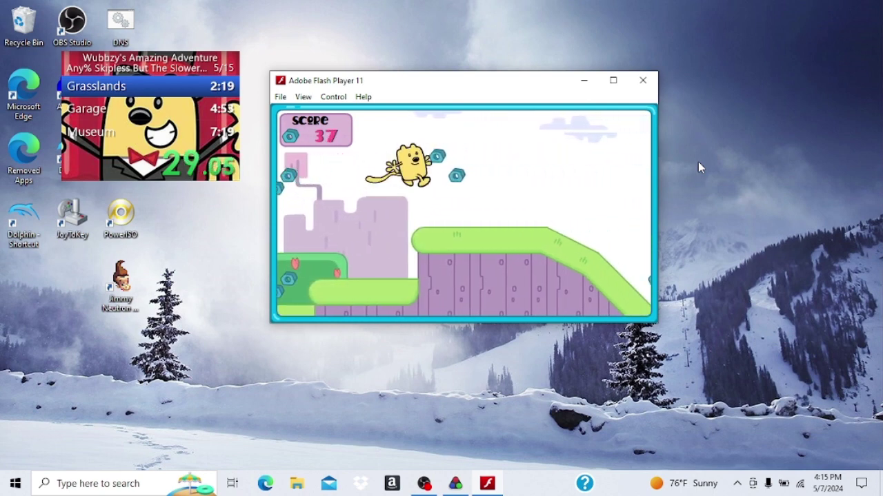
key("Up")
key("Right")
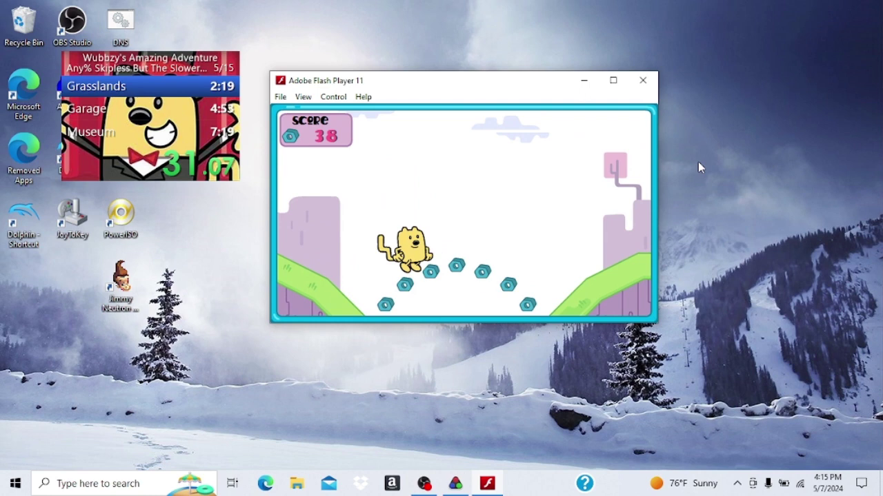
key("Up")
key("Right")
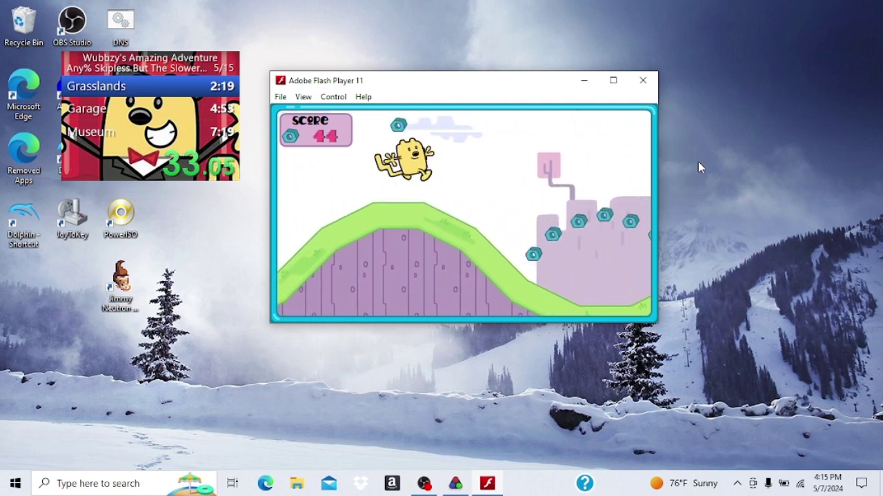
Climb Wubbzy up the slope onto the higher platform, grabbing the nut row
key("Right")
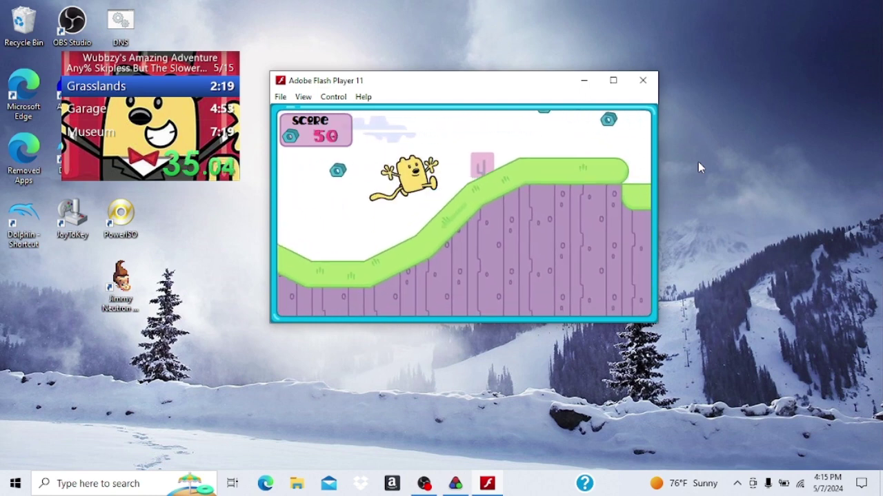
key("Up")
key("Right")
key("Up")
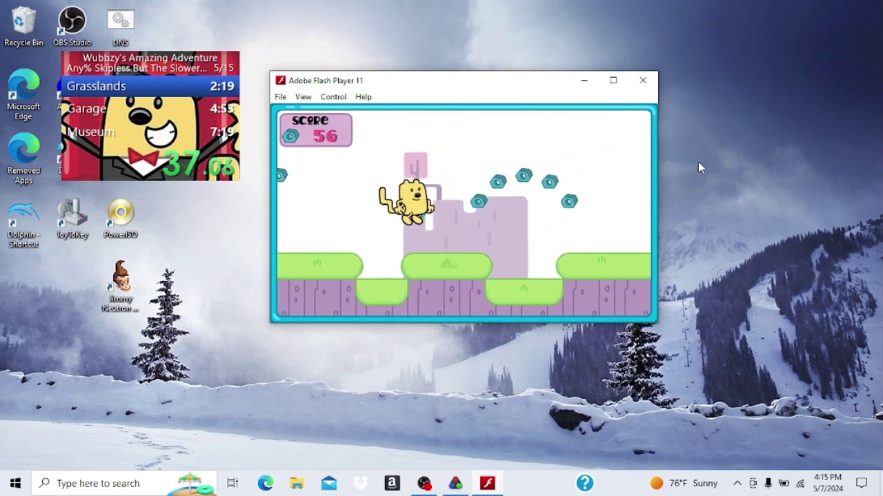
key("Right")
key("Up")
key("Up")
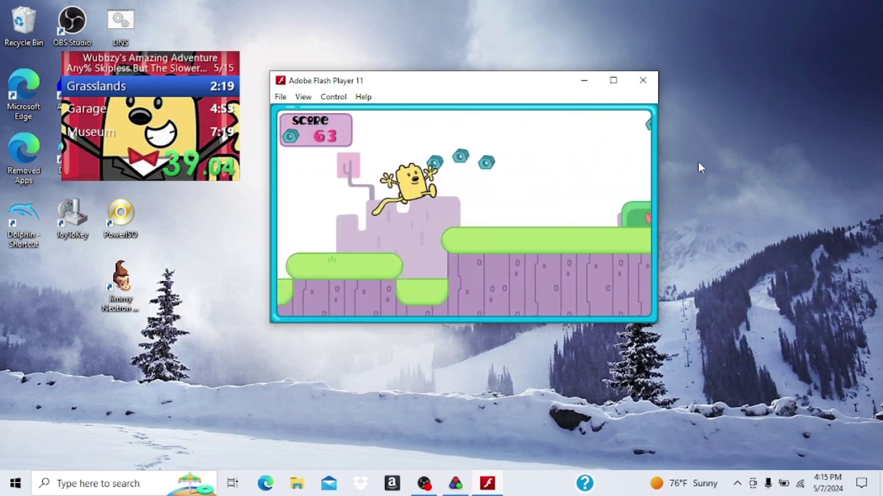
Carry Wubbzy over the hilltop, across the platform, down the drop and over the block
key("Right")
key("Right")
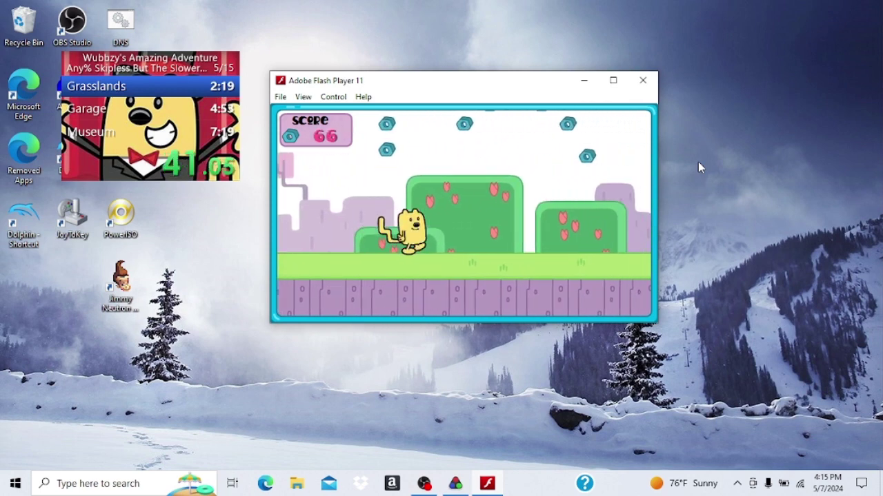
key("Right")
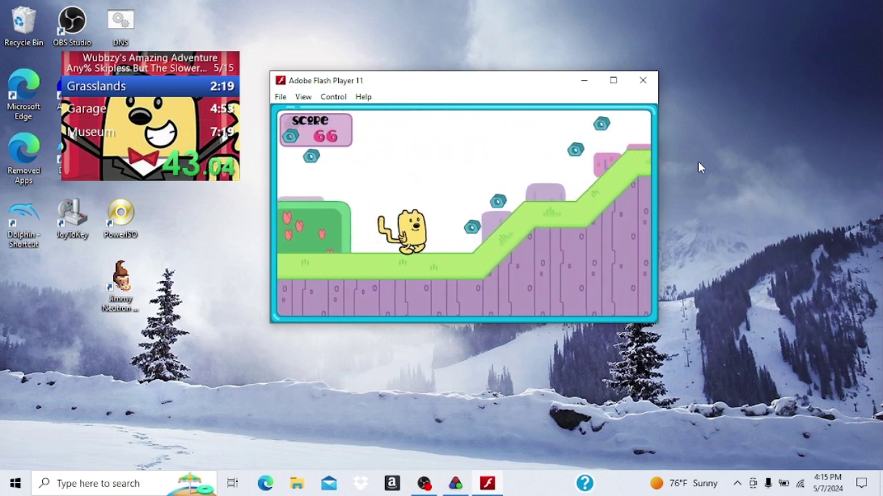
key("Up")
key("Up")
key("Right")
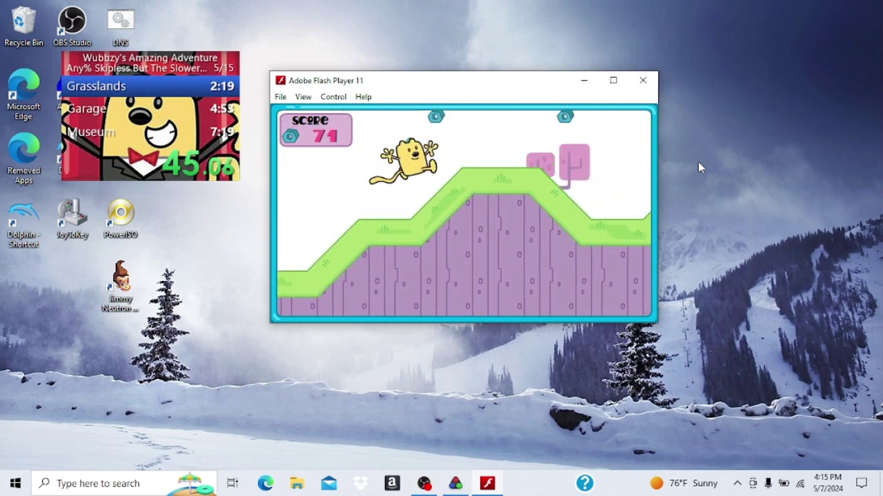
key("Up")
key("Right")
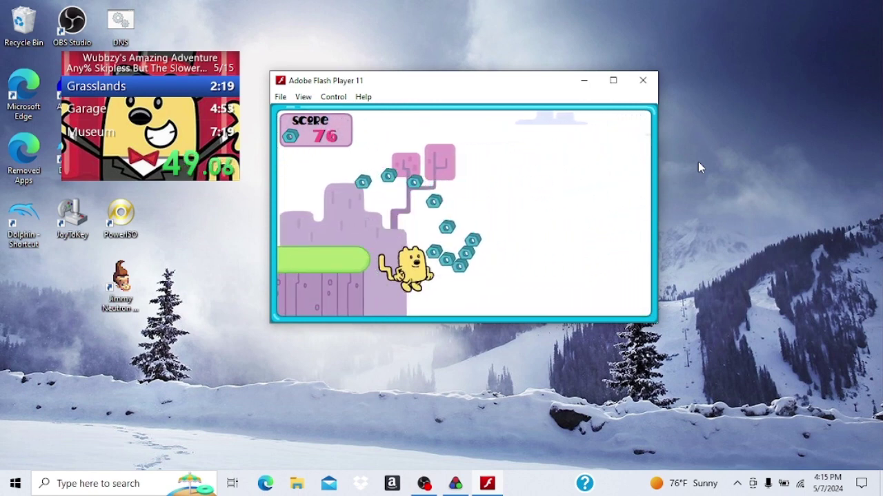
key("Right")
key("Up")
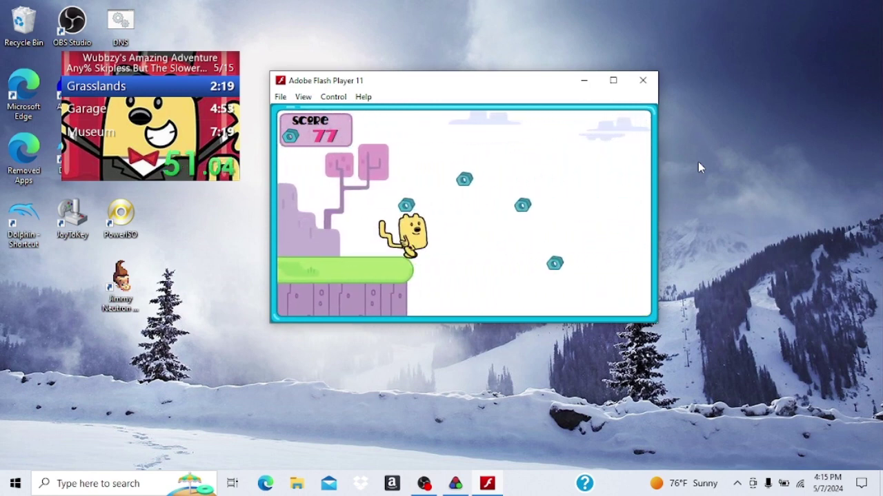
key("Right")
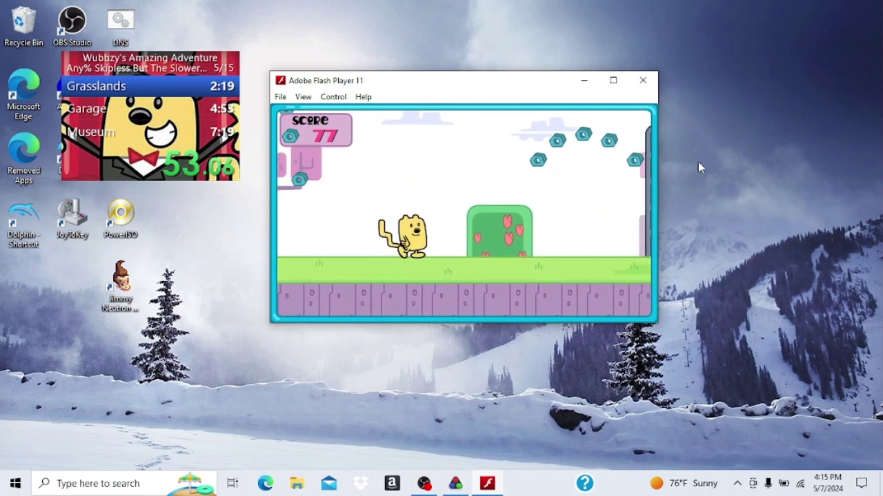
key("Up")
Climb the ladder, ride the slide past the orange enemy, and scale the pipe
key("Right")
key("Up")
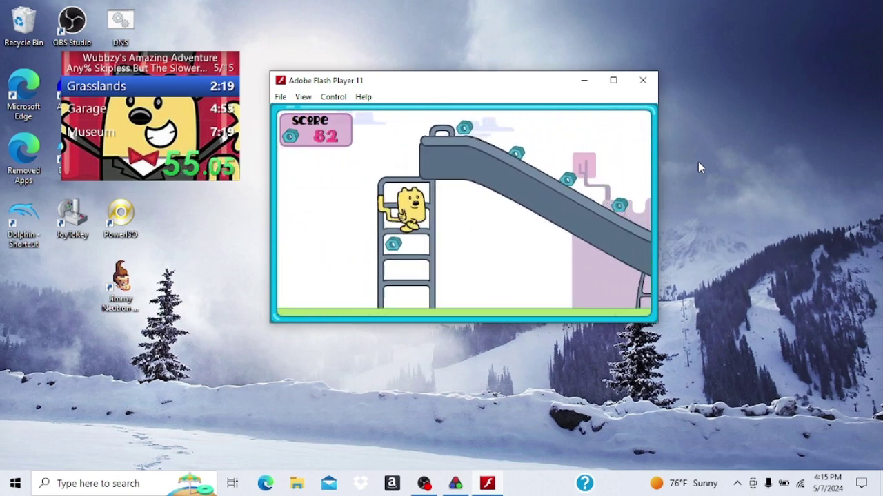
key("Right")
key("Up")
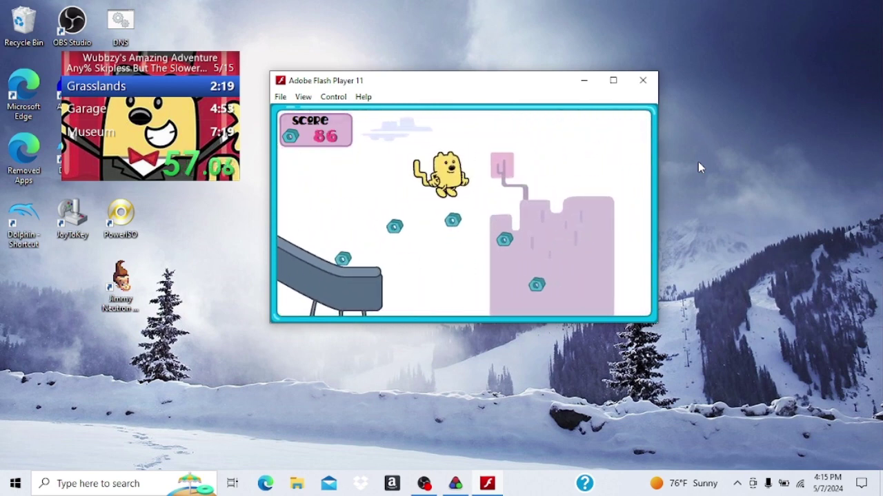
key("Right")
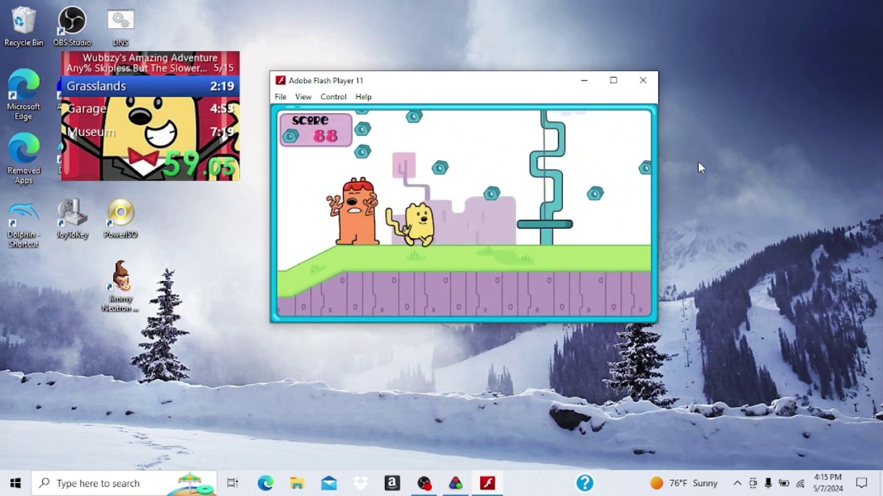
key("Up")
key("Up")
key("Right")
Drop Wubbzy between the castles and climb the green mushroom platforms to the wall top
key("Right")
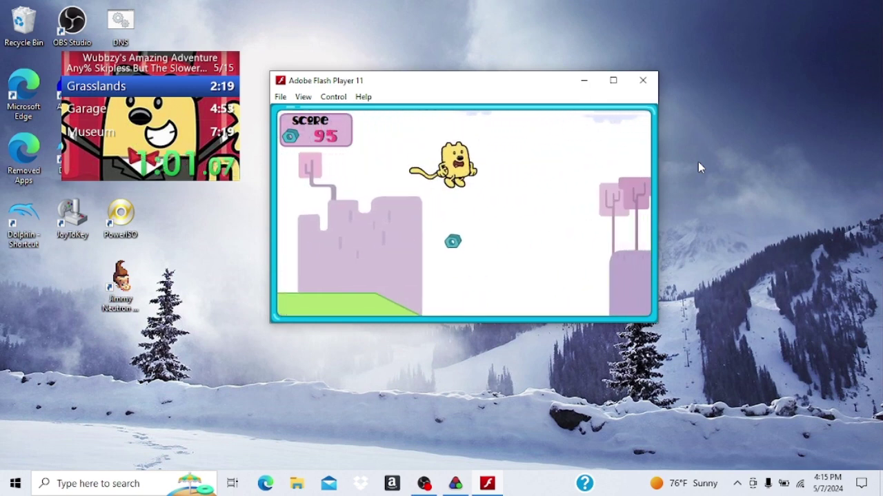
key("Right")
key("Up")
key("Right")
key("Right")
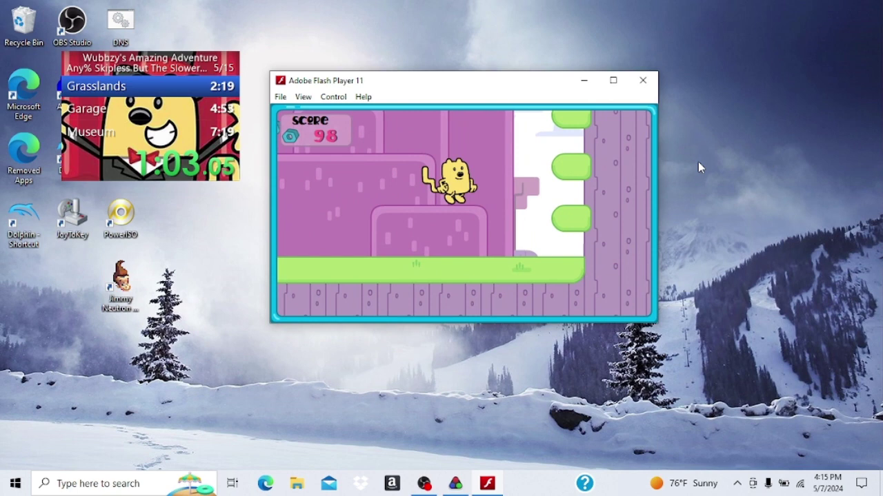
key("Up")
key("Up")
key("Up")
key("Right")
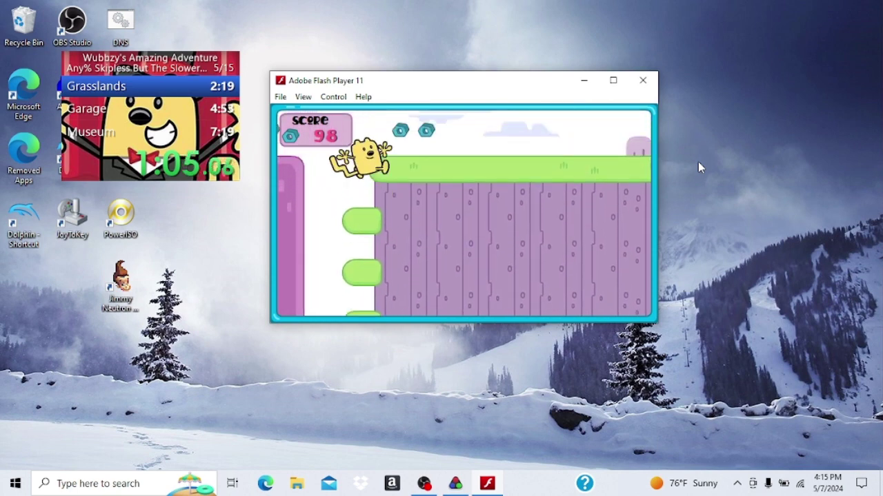
Run Wubbzy along the wall-top platform past the robot and across the raised platforms
key("Right")
key("Right")
key("Right")
key("Right")
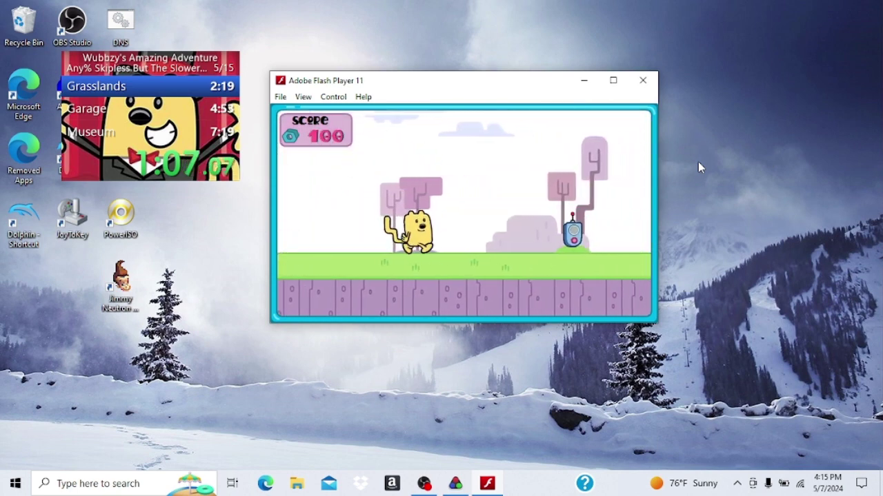
key("Right")
key("Right")
key("Right")
key("Right")
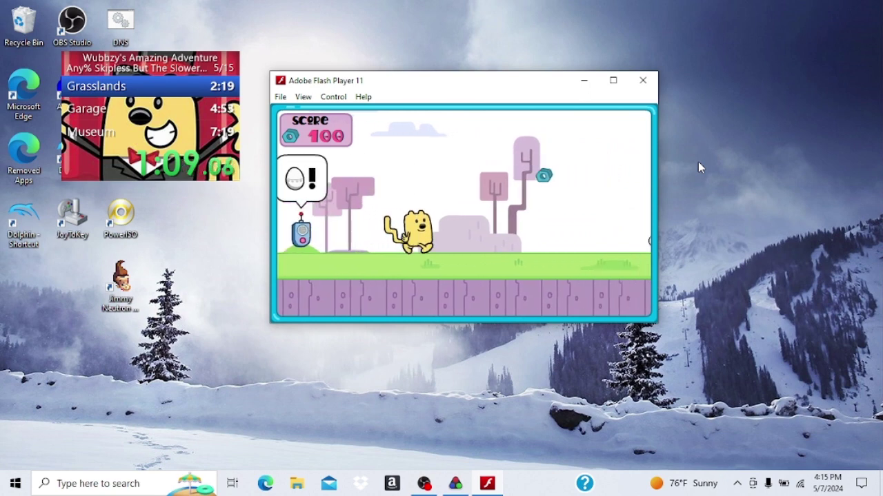
key("Right")
key("Right")
key("Right")
key("Right")
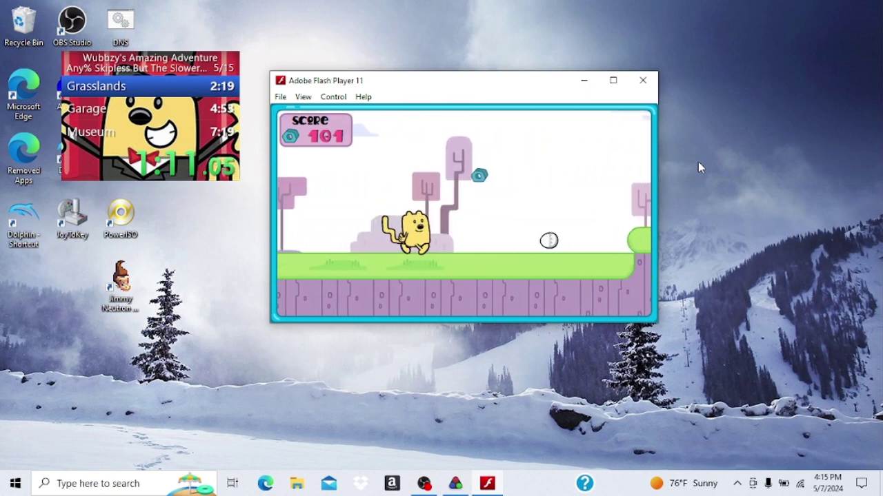
key("Up")
key("Right")
key("Right")
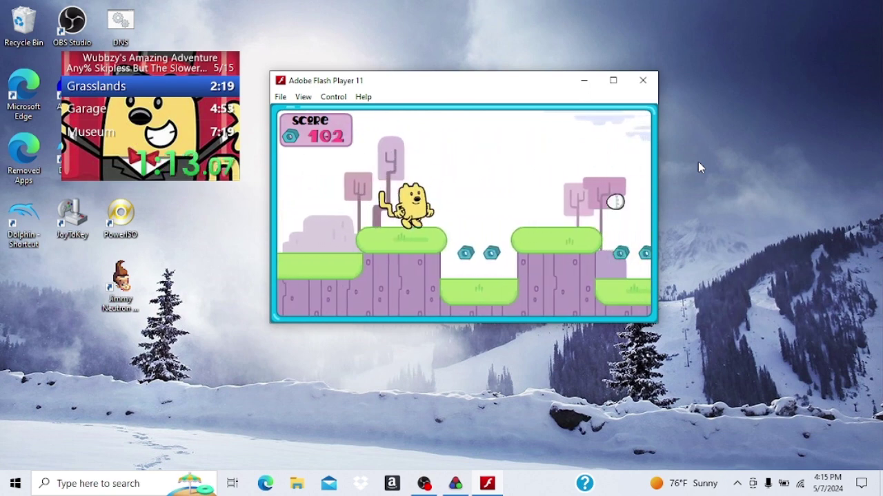
key("Up")
key("Right")
key("Up")
key("Right")
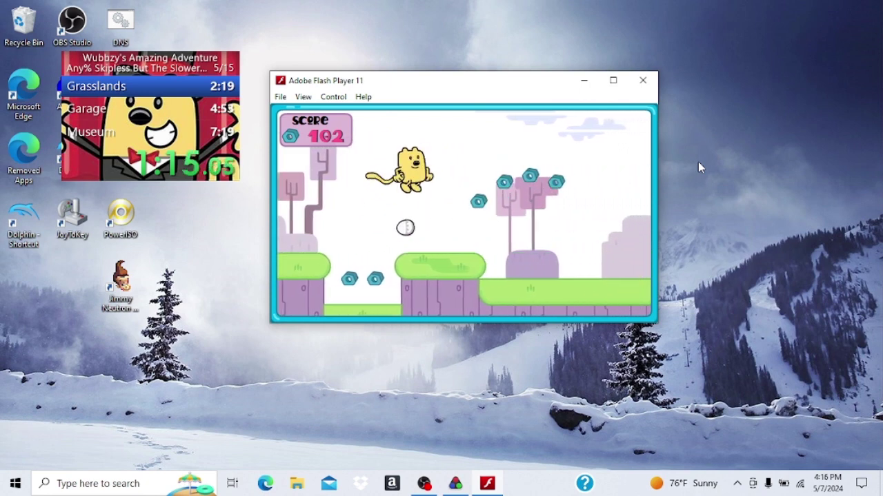
Run Wubbzy across flat ground past the falling eggs and down the gear-lined slope
key("Up")
key("Right")
key("Right")
key("Right")
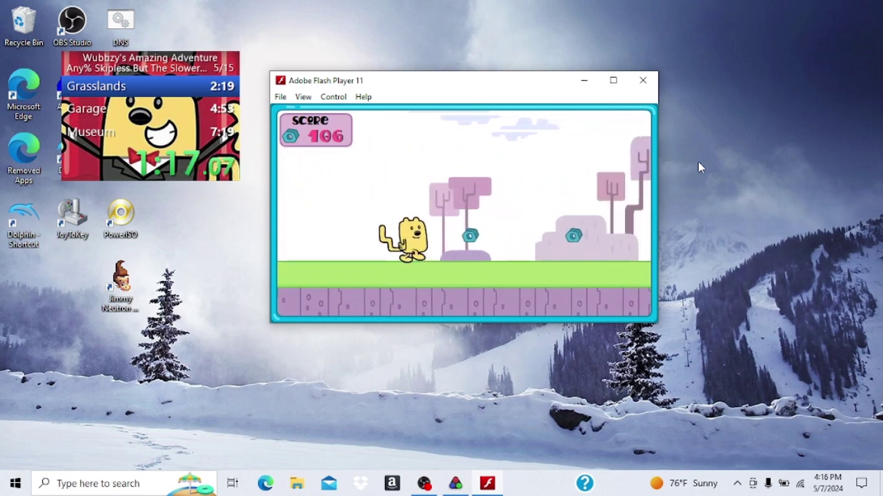
key("Right")
key("Right")
key("Right")
key("Right")
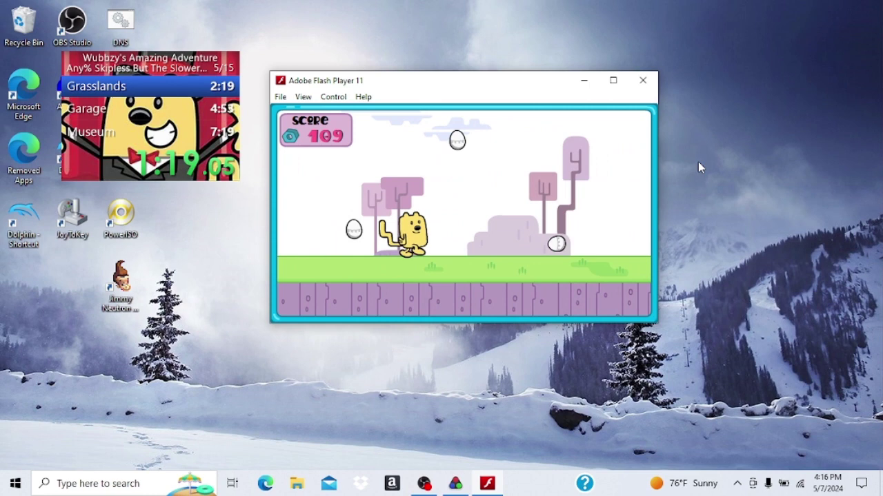
key("Right")
key("Right")
key("Right")
key("Right")
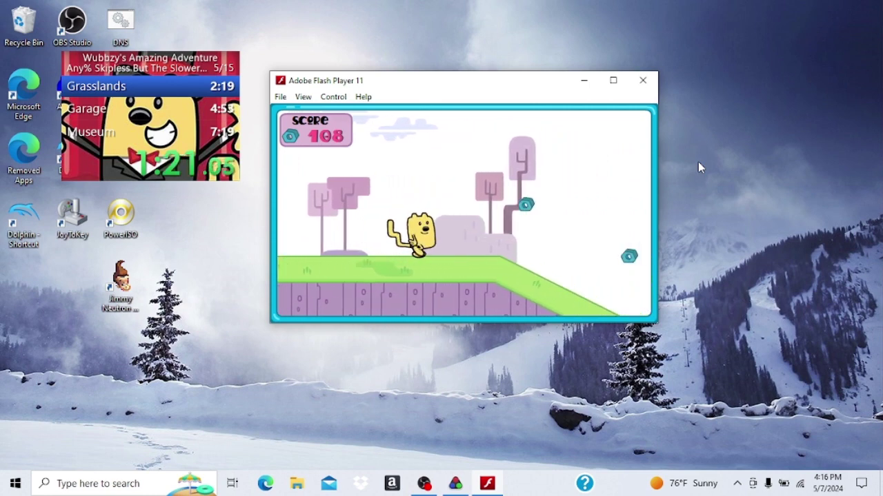
key("Right")
key("Up")
key("Right")
key("Right")
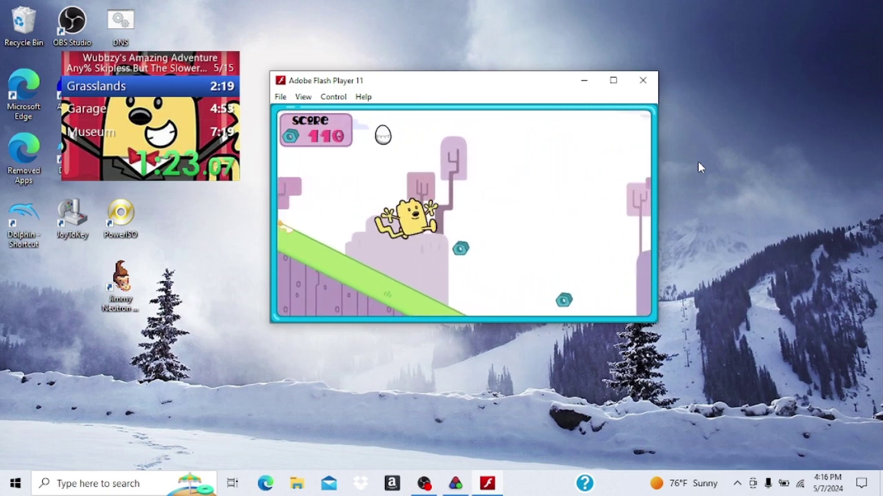
key("Right")
key("Right")
key("Right")
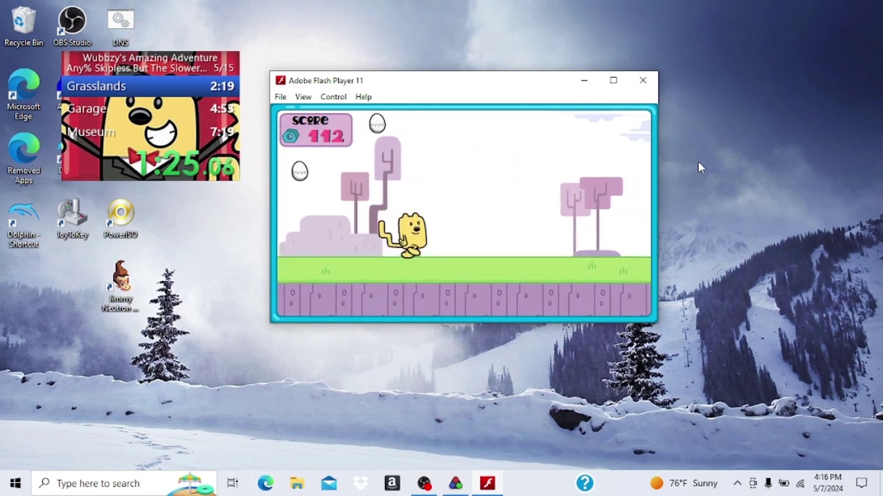
key("Right")
key("Right")
key("Right")
key("Right")
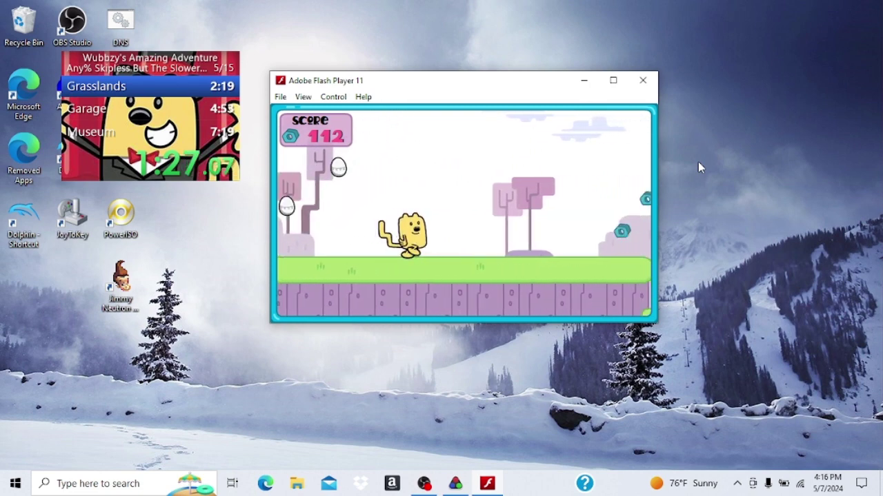
Jump Wubbzy across ledges for the floating gears and the helmet power-up
key("Right")
key("Right")
key("Right")
key("Right")
key("Up")
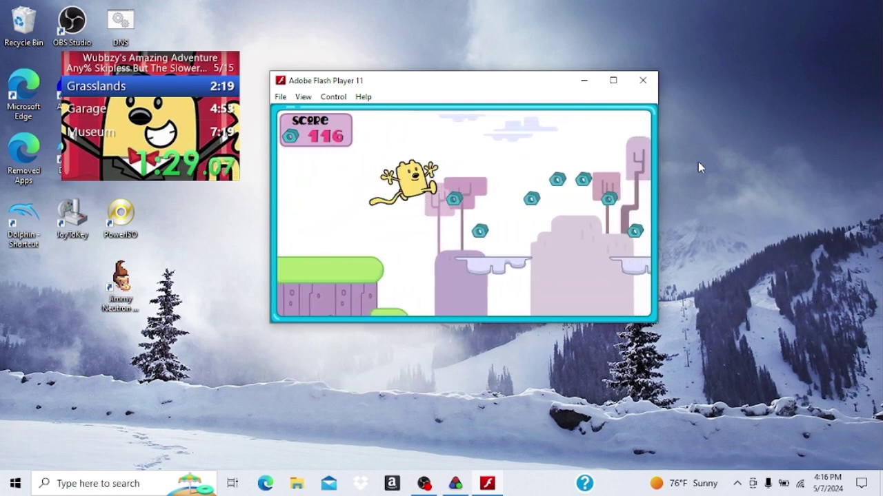
key("Right")
key("Right")
key("Up")
key("Right")
key("Right")
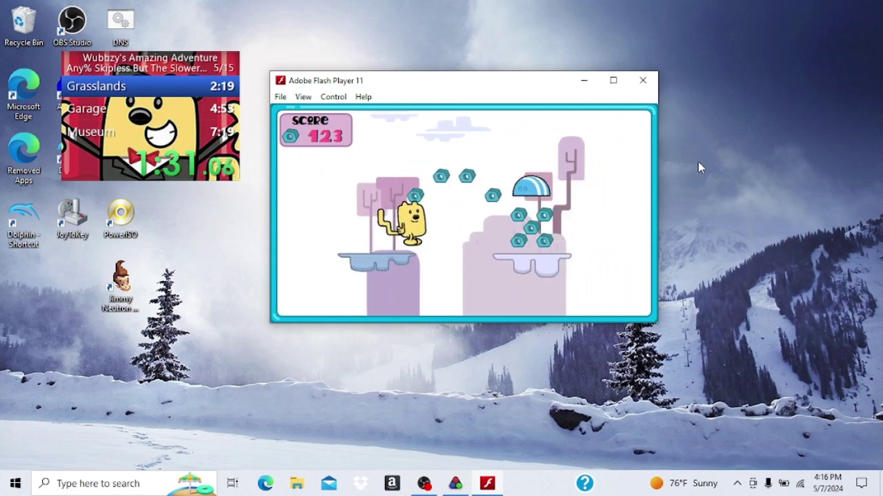
key("Right")
key("Right")
key("Up")
key("Right")
key("Right")
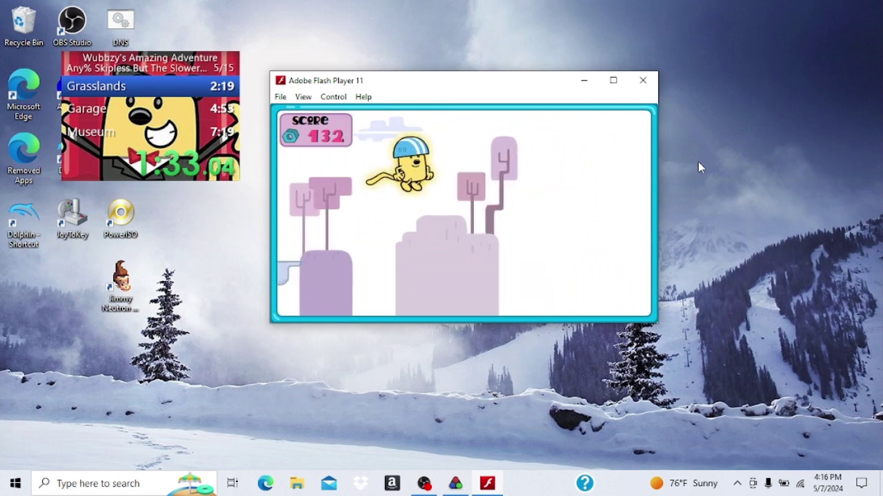
key("Right")
key("Right")
key("Right")
key("Right")
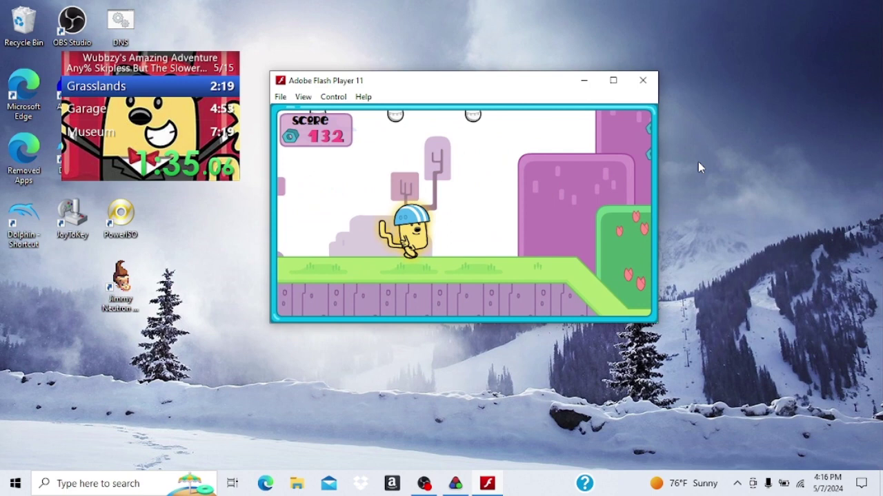
Run past the pink buildings, up the green slope, and jump onto the higher green platform
key("Right")
key("Right")
key("Right")
key("Right")
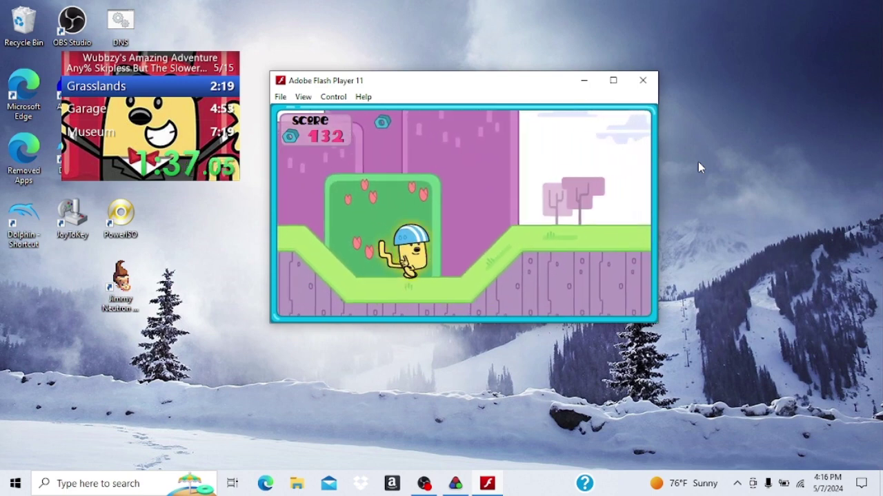
key("Right")
key("Right")
key("Right")
key("Right")
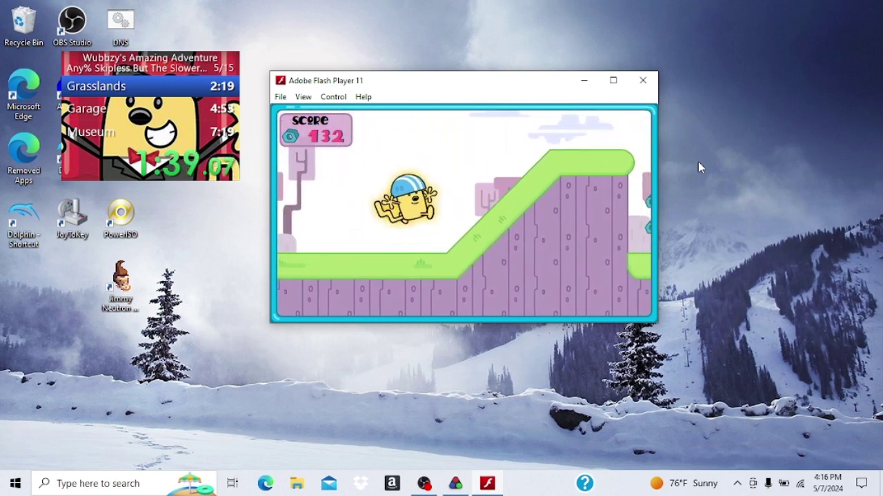
key("Right")
key("Right")
key("Right")
key("Right")
key("Up")
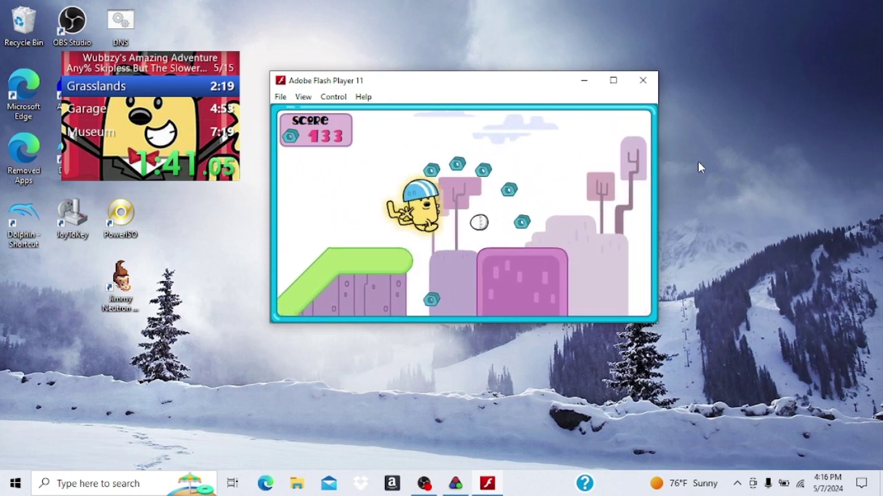
key("Right")
key("Up")
key("Right")
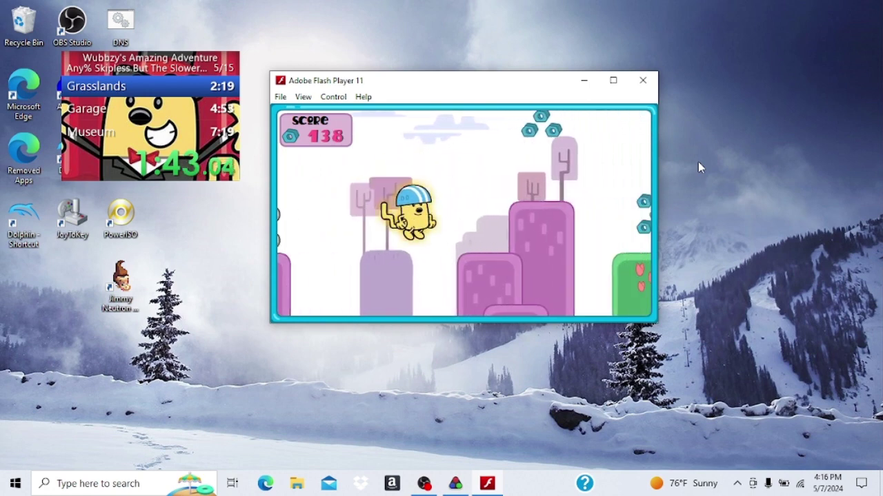
key("Right")
key("Right")
key("Up")
key("Right")
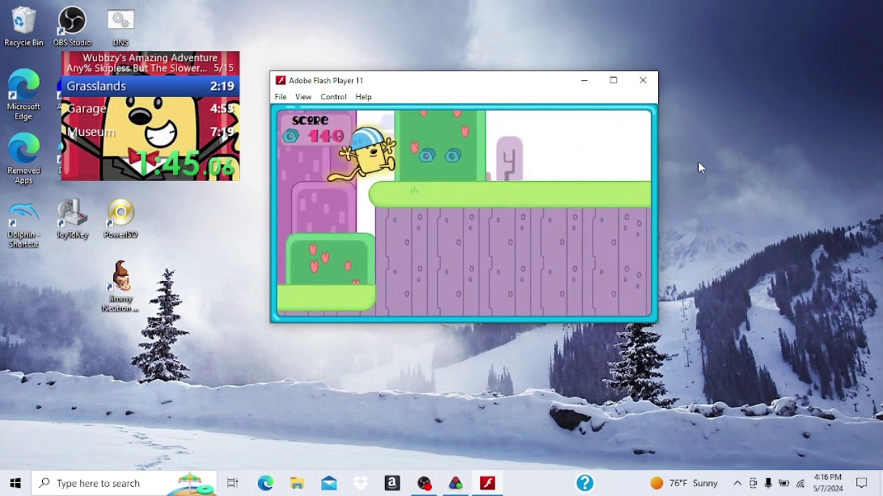
key("Right")
key("Right")
key("Right")
key("Right")
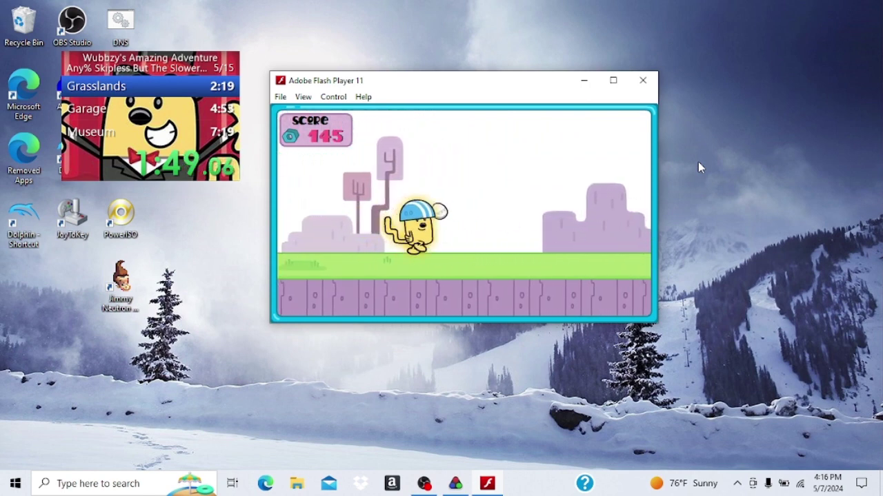
Run Wubbzy up the grassy slope and jump over the fountain grabbing bolts
key("Right")
key("Right")
key("Right")
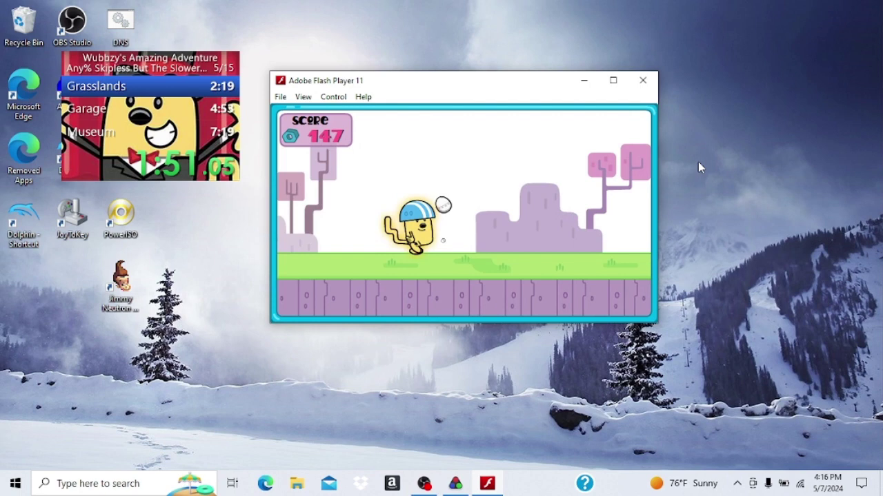
key("Right")
key("Right")
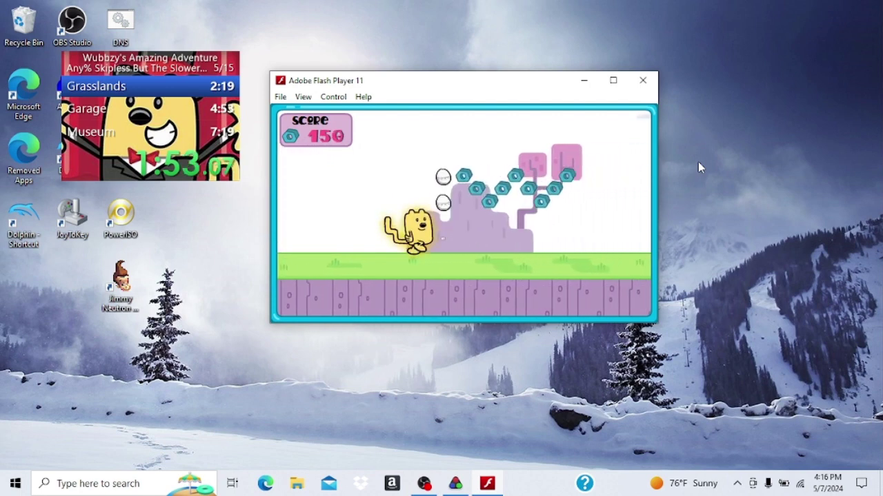
key("Right")
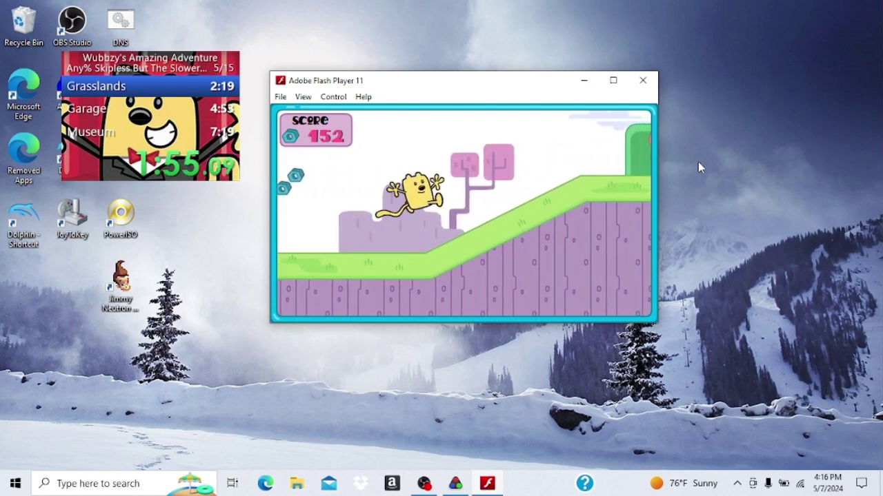
key("Right")
key("Right")
key("Right")
key("Right")
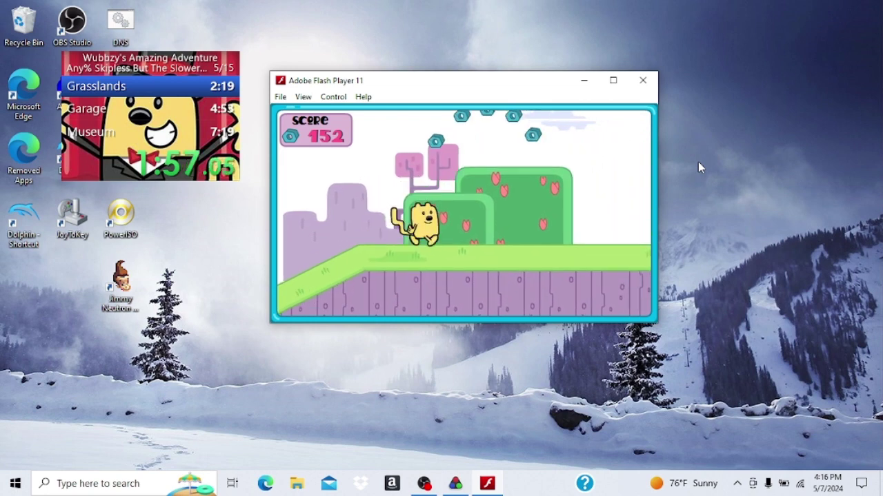
key("Right")
key("Right")
key("Right")
key("Right")
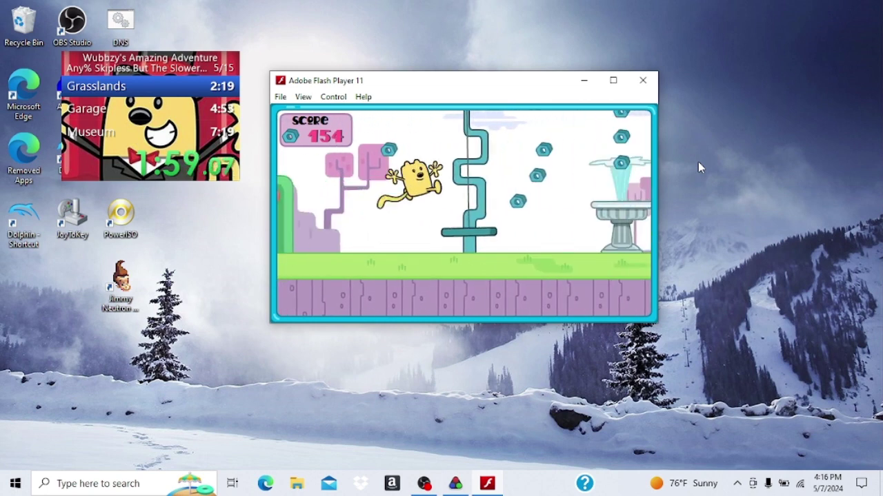
key("Right")
key("Up")
key("Right")
key("Right")
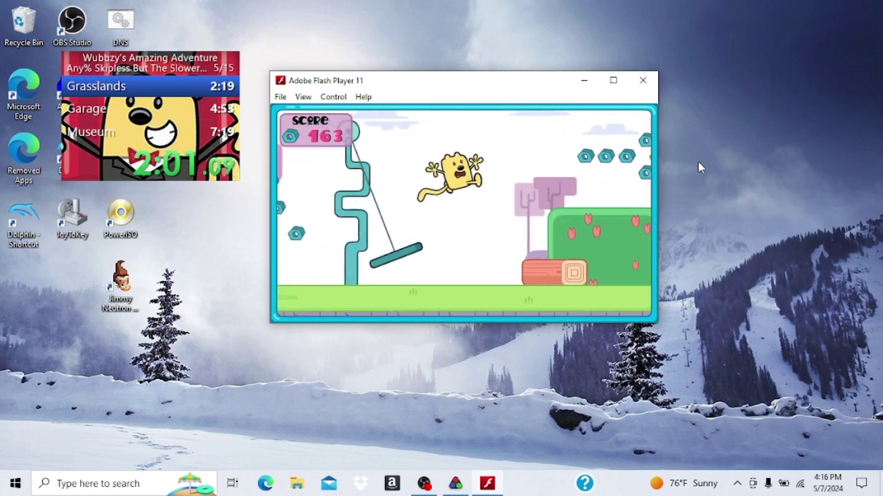
key("Right")
Cross the last platforms and slope, collecting bolts, and touch the Grasslands END sign
key("Up")
key("Right")
key("Right")
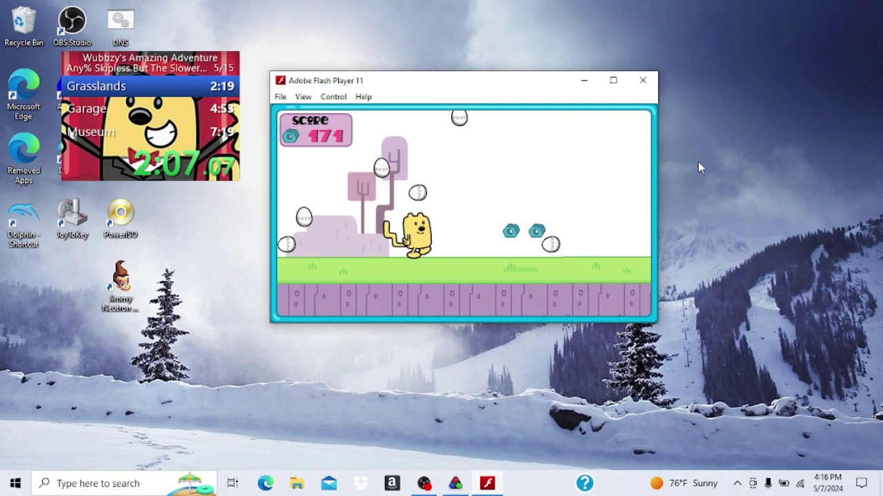
key("Right")
key("Right")
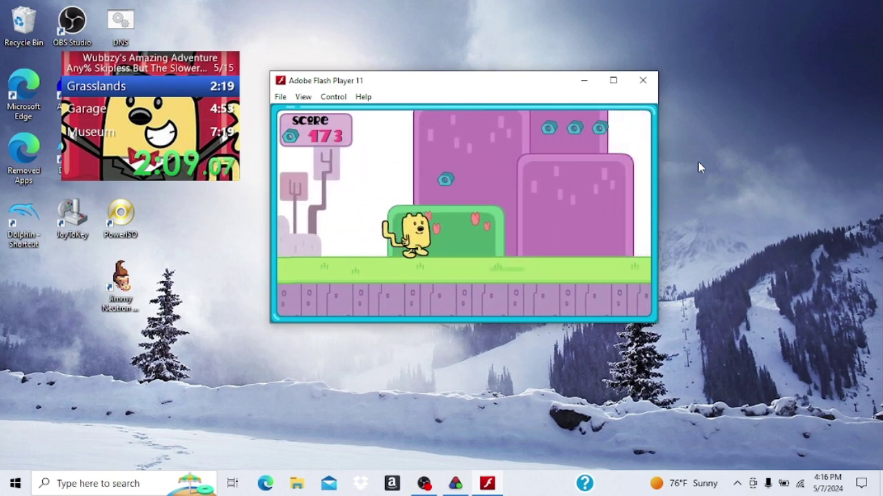
key("Right")
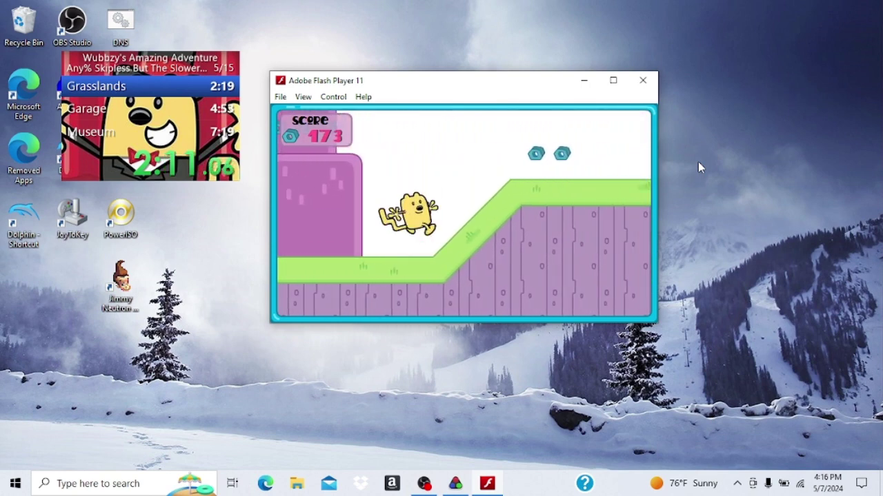
key("Right")
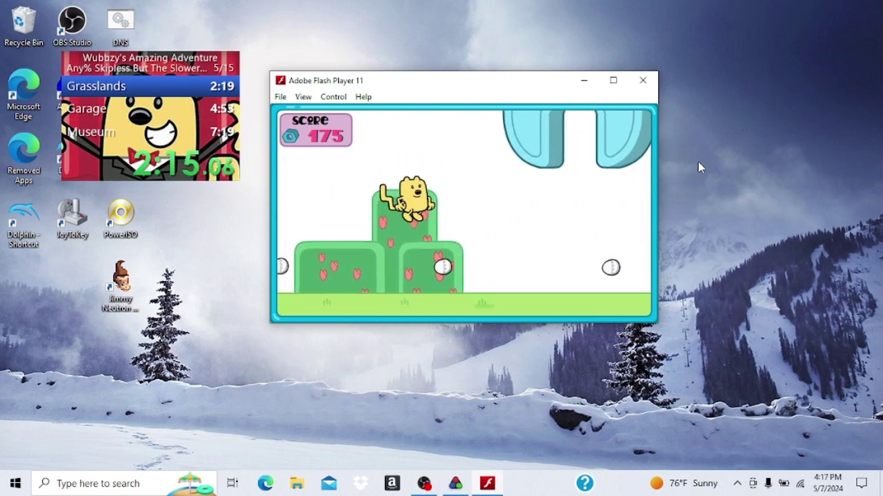
key("Right")
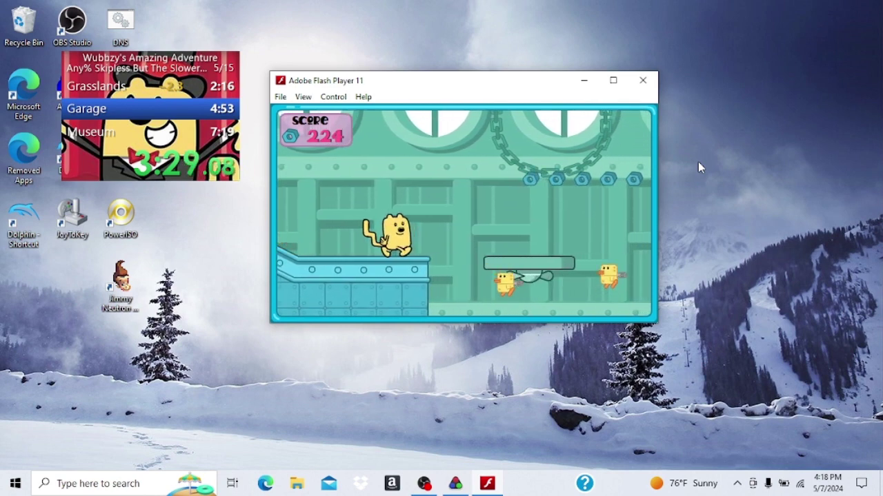
Jump from the teal ledge onto the grey stair block and cross the conveyors grabbing bolts
key("Up")
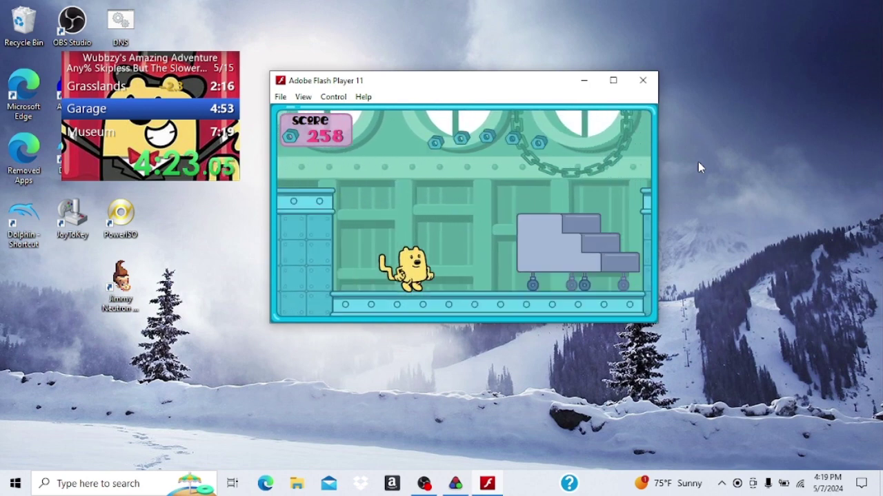
key("Up")
key("Right")
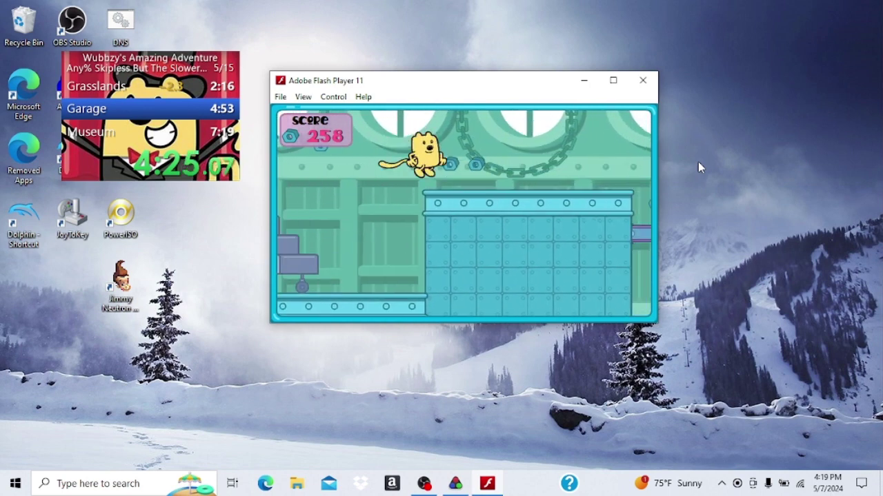
key("Right")
key("Right")
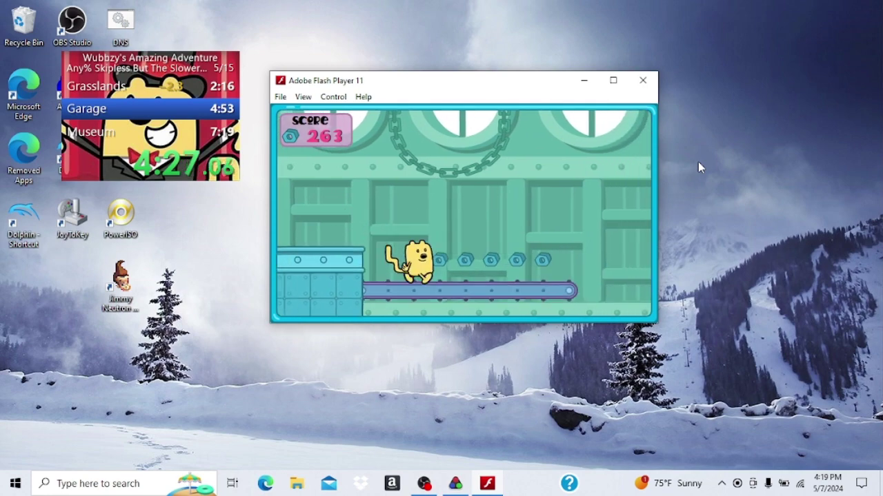
key("Left")
key("Right")
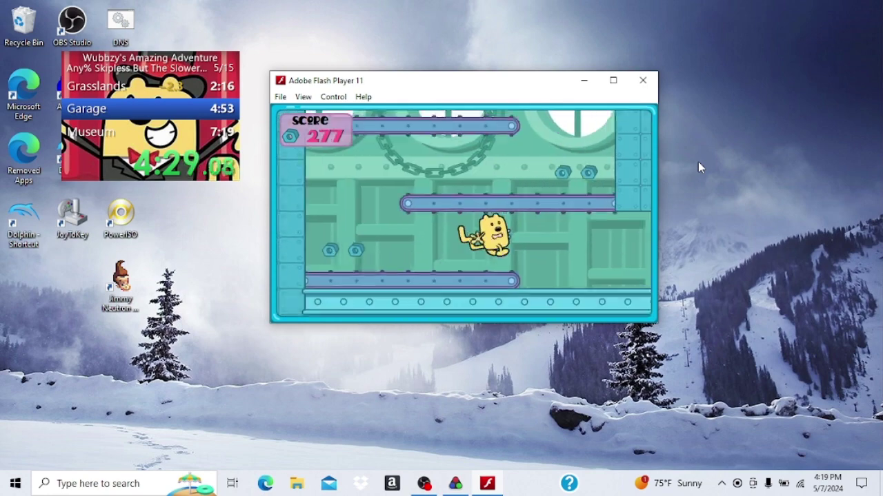
key("Right")
Jump over and bounce off the duck robots onto the sloped floor
key("Up")
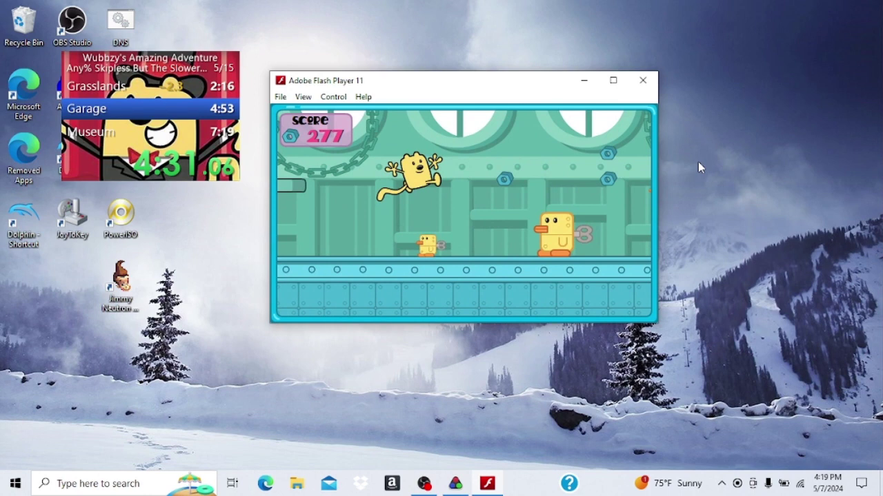
key("Up")
key("Right")
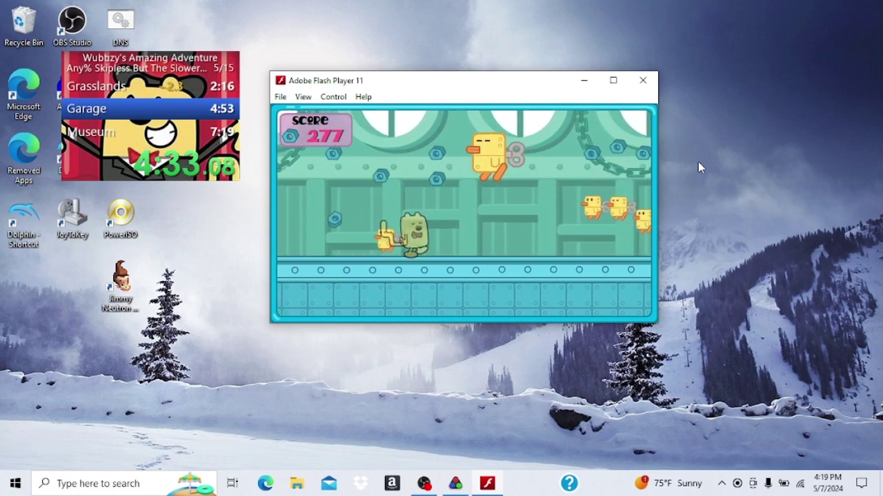
key("Up")
key("Right")
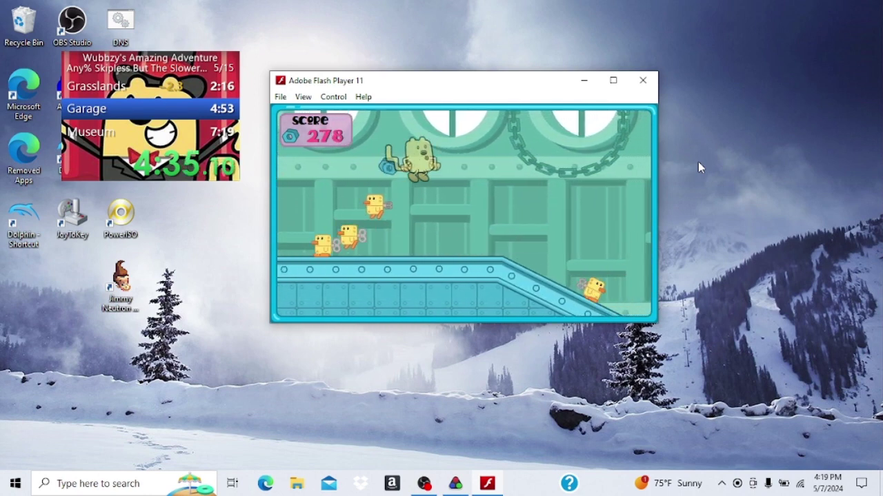
key("Right")
key("Right")
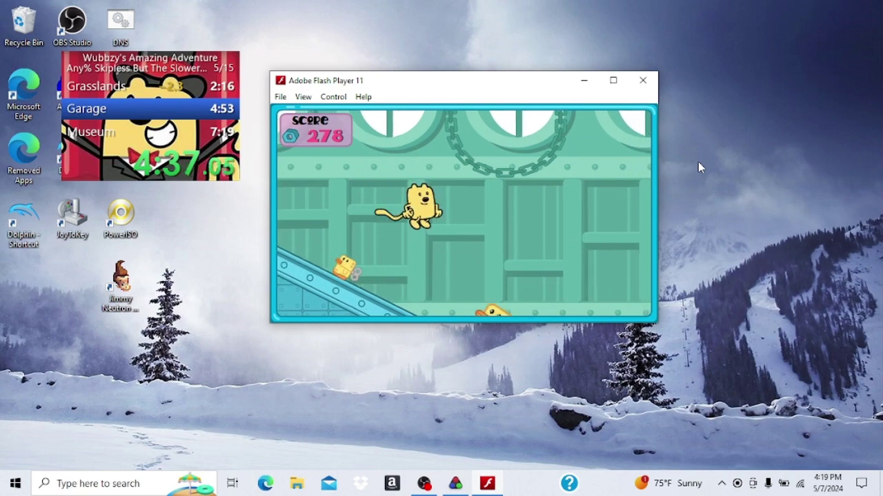
key("Right")
key("Right")
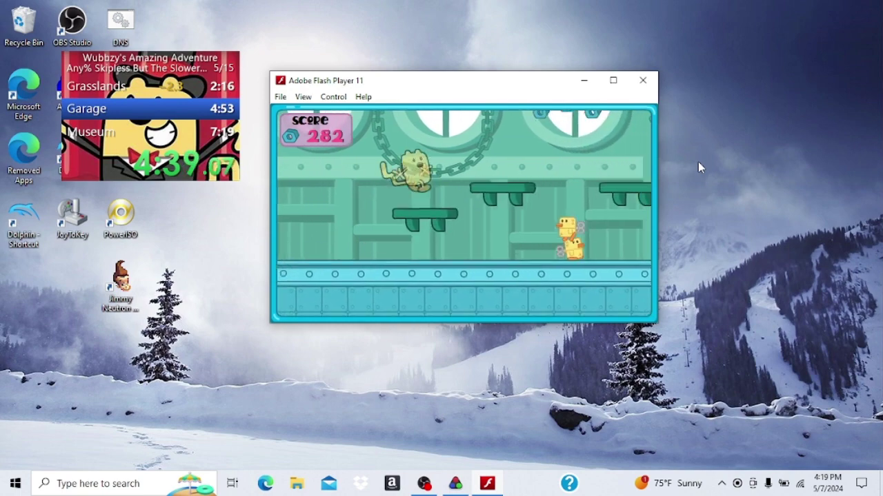
Collect the upper bolts, clear the spring, and climb the teal stairs to the Garage END sign
key("Up")
key("Up")
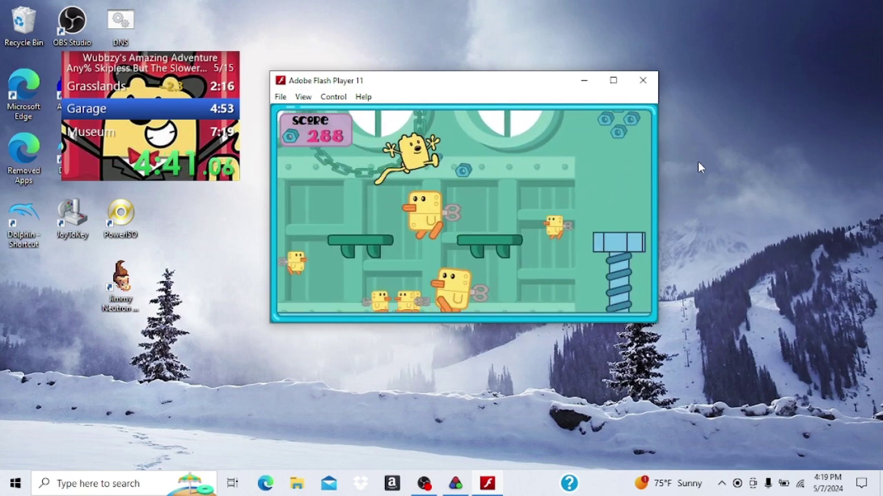
key("Up")
key("Right")
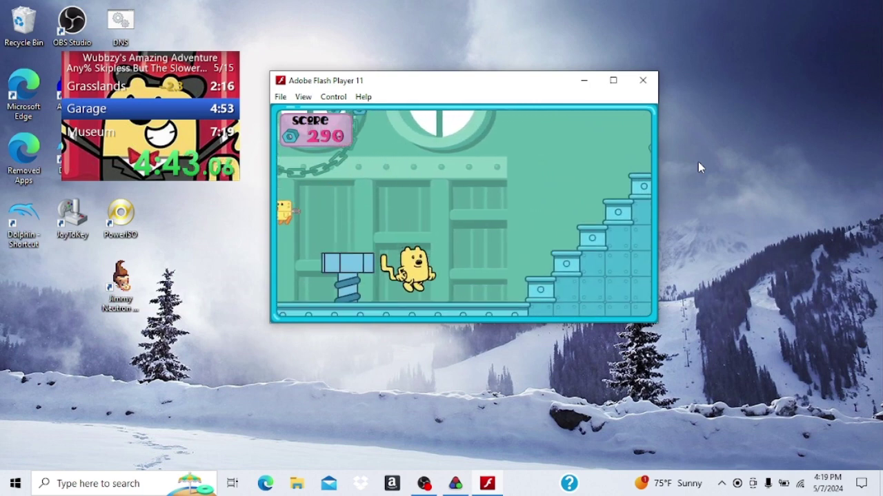
key("Right")
key("Up")
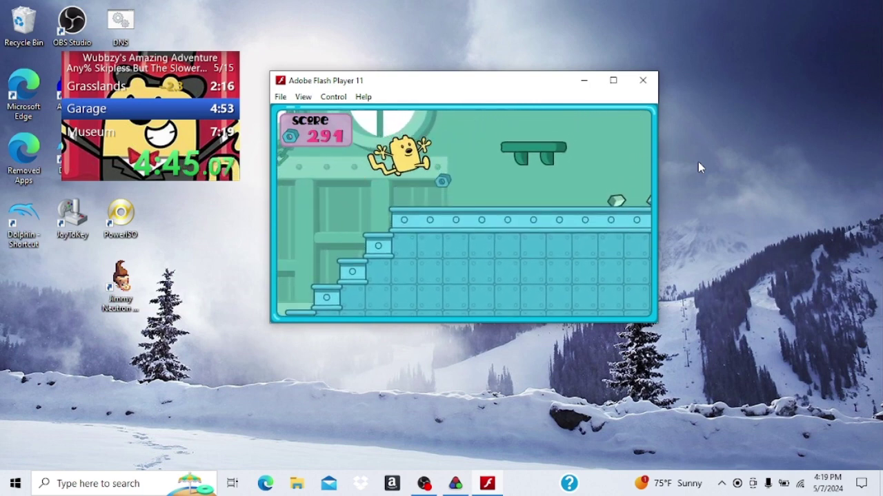
key("Right")
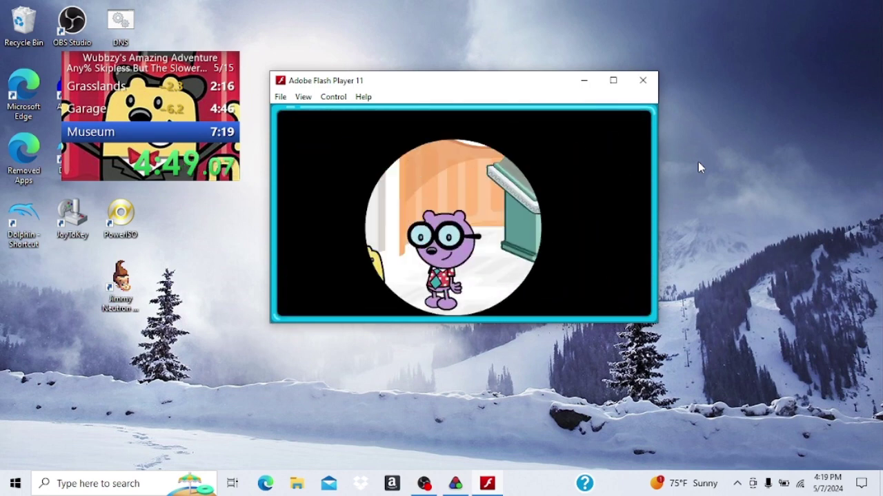
Skip the Museum intro, climb the white block staircase and run past the pillars
key("space")
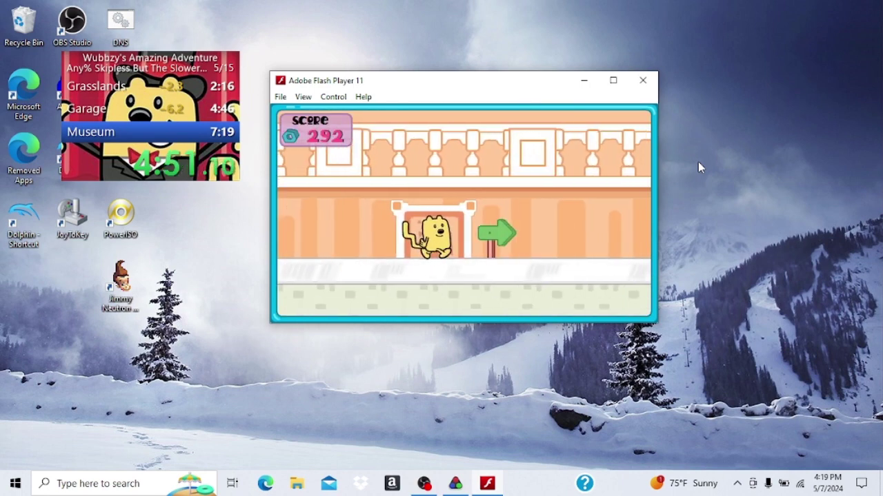
key("Right")
key("Right")
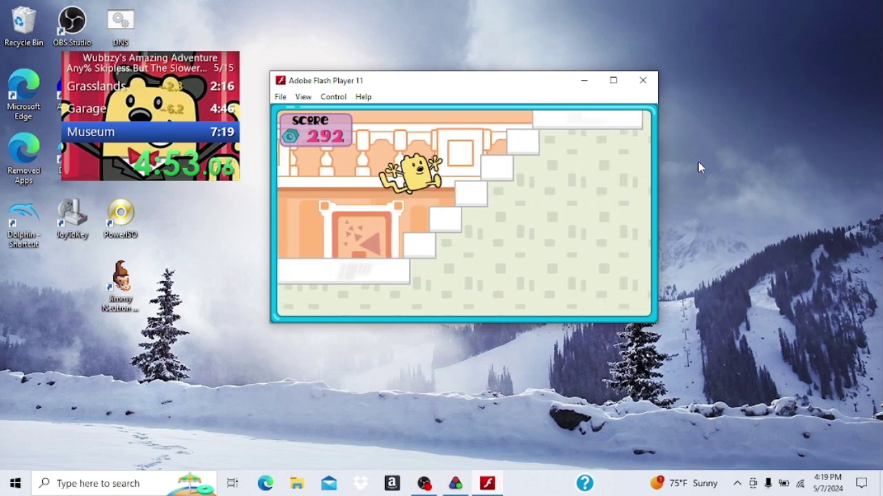
key("Up")
key("Right")
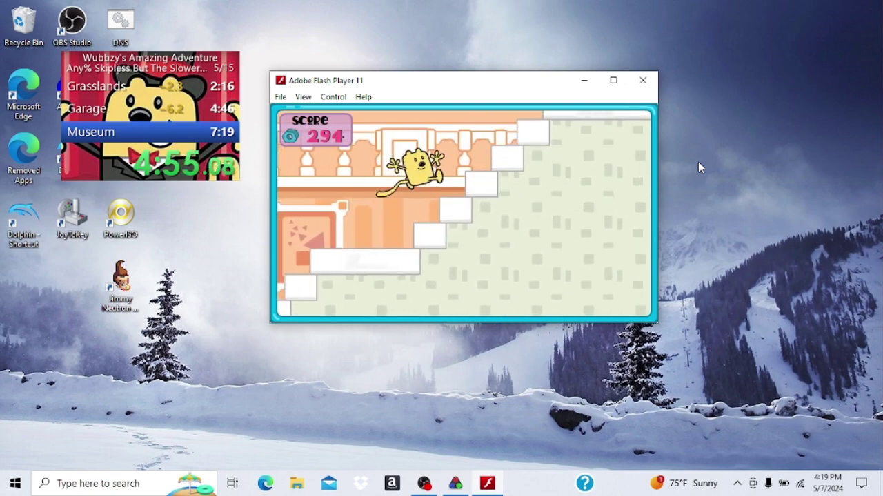
key("Up")
key("Right")
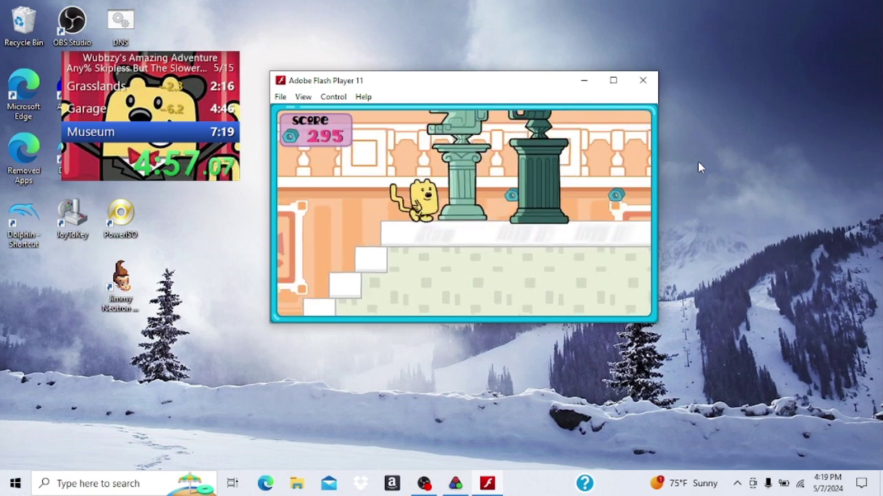
Run Wubbzy up the ramp, along the platform and over the fallen statue
key("Right")
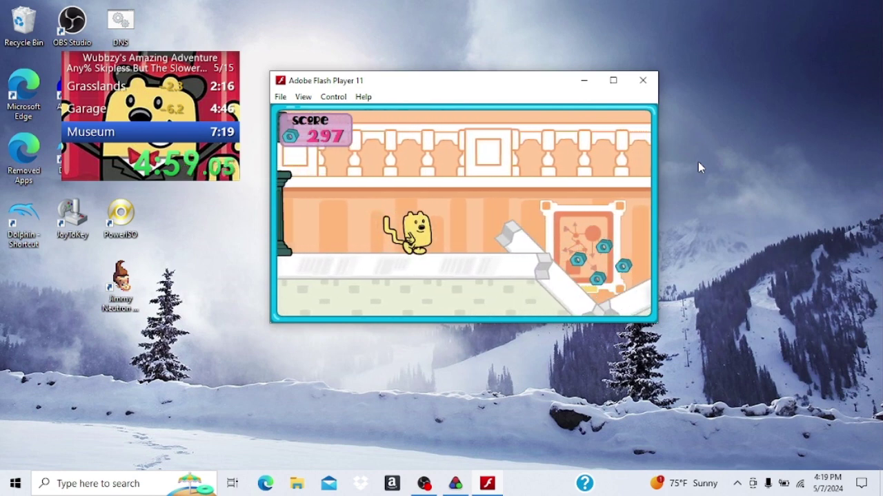
key("Up")
key("Right")
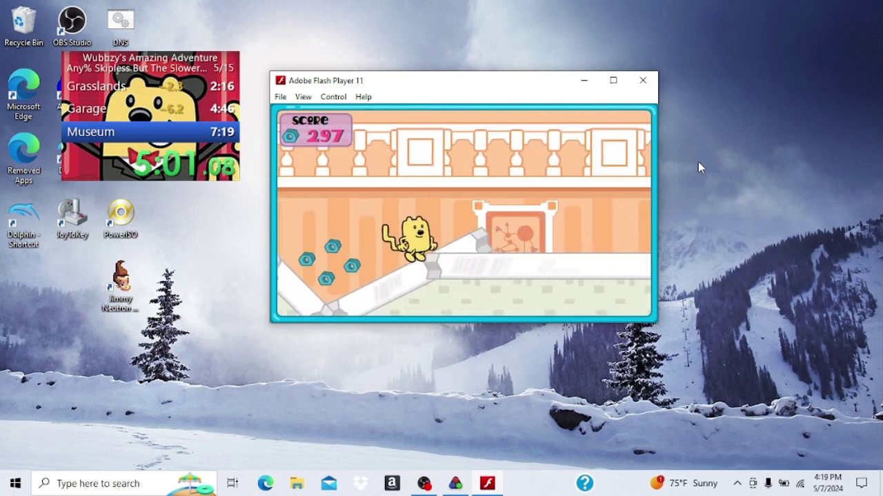
key("Right")
key("Right")
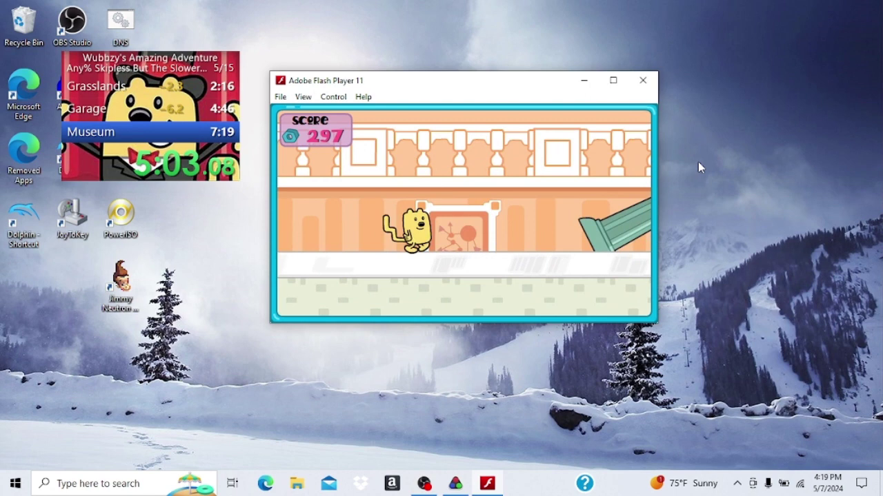
key("Right")
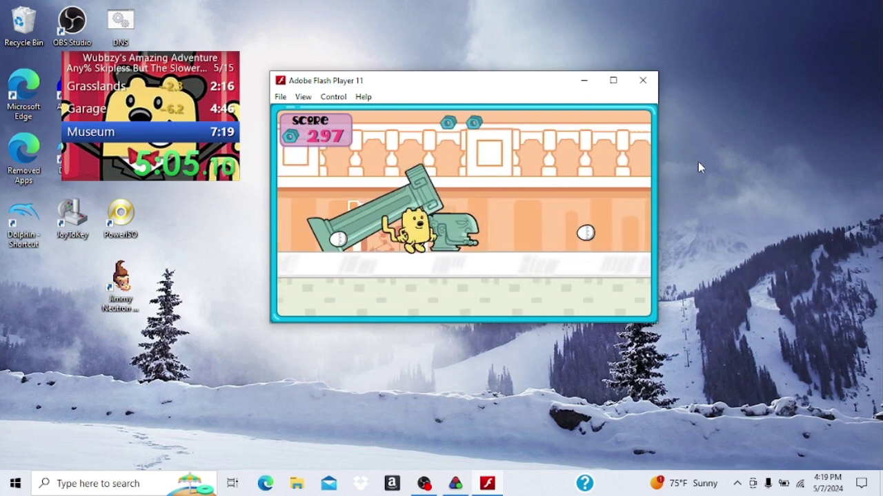
key("Up")
key("Right")
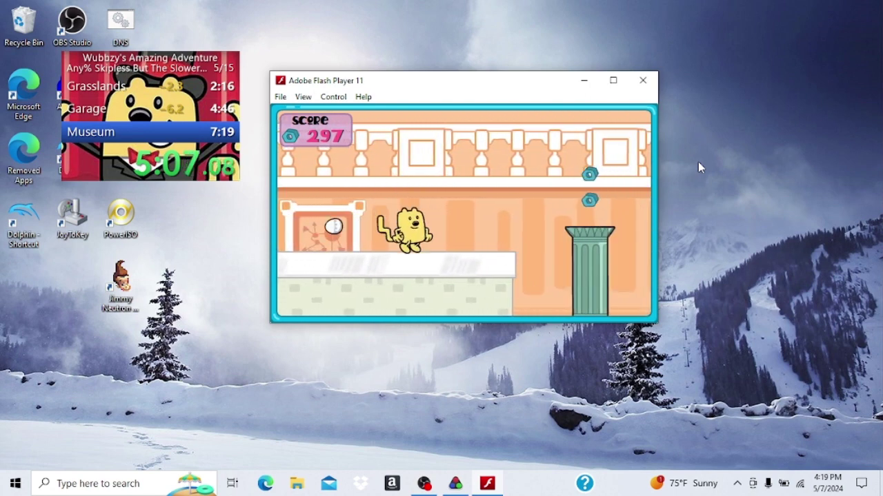
Jump onto the higher platform and collect bolts past the flying toys
key("Right")
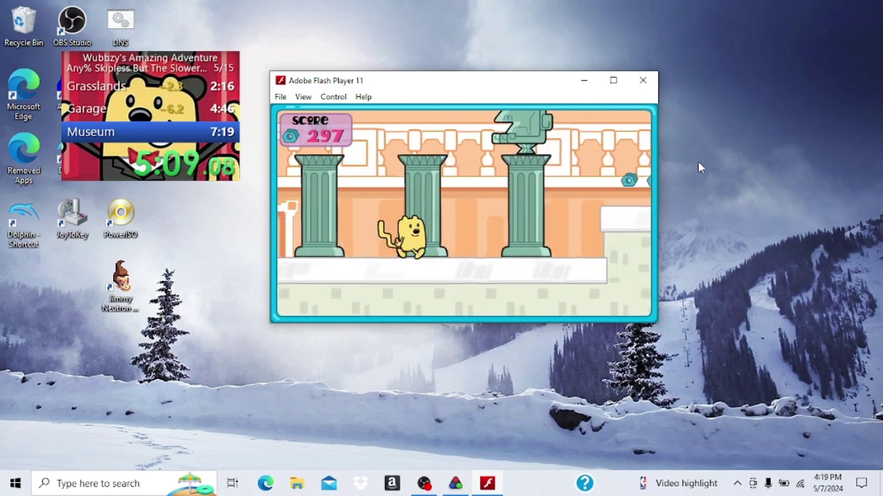
key("Up")
key("Right")
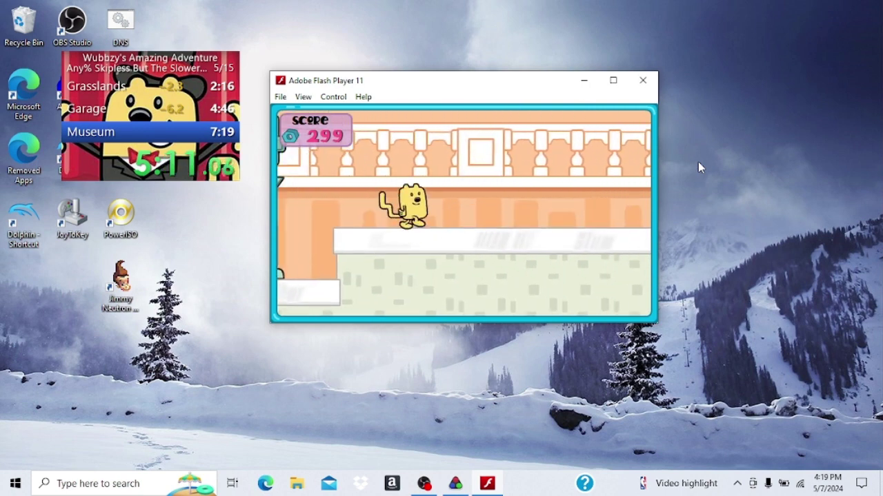
key("Right")
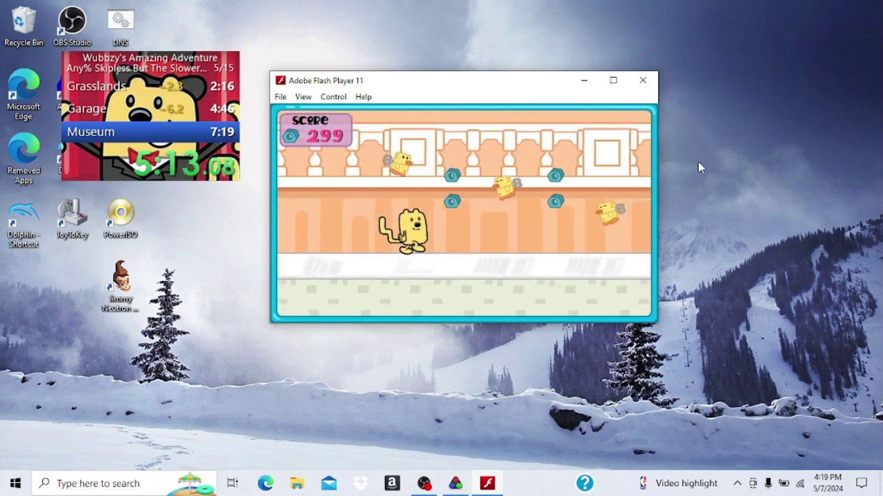
key("Up")
key("Right")
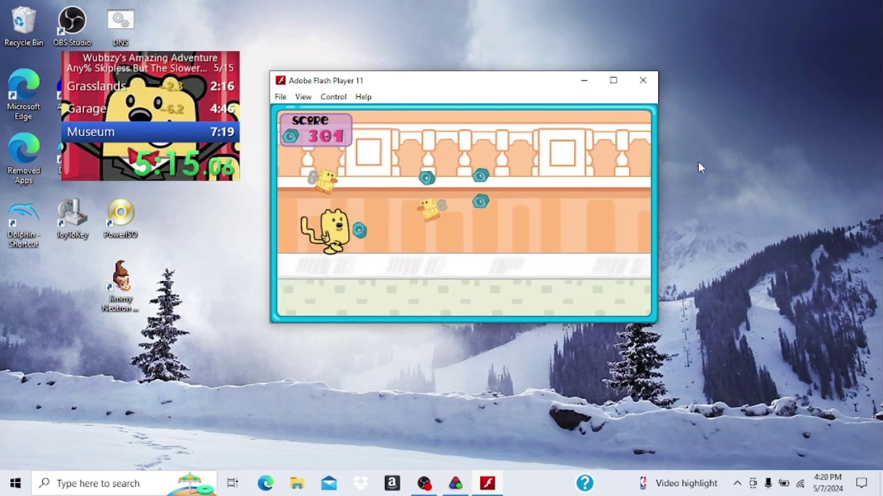
Jump past the pedestal, up the ramp and along the row of columns
key("Right")
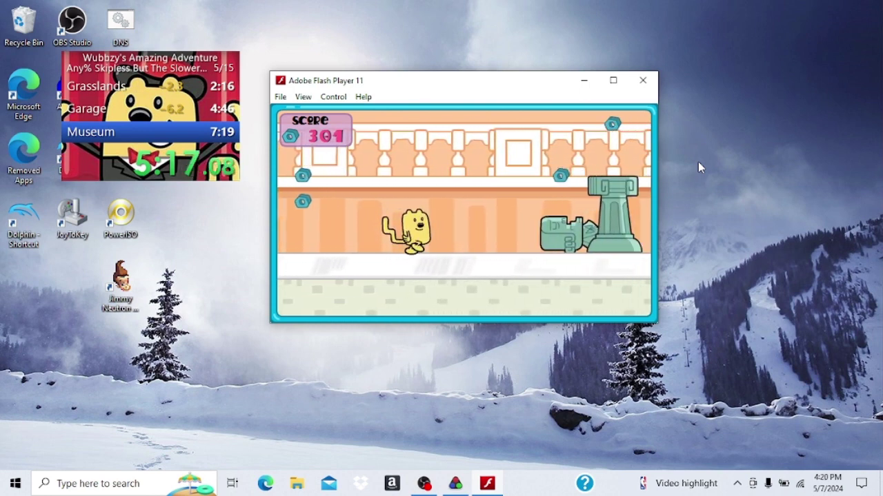
key("Up")
key("Right")
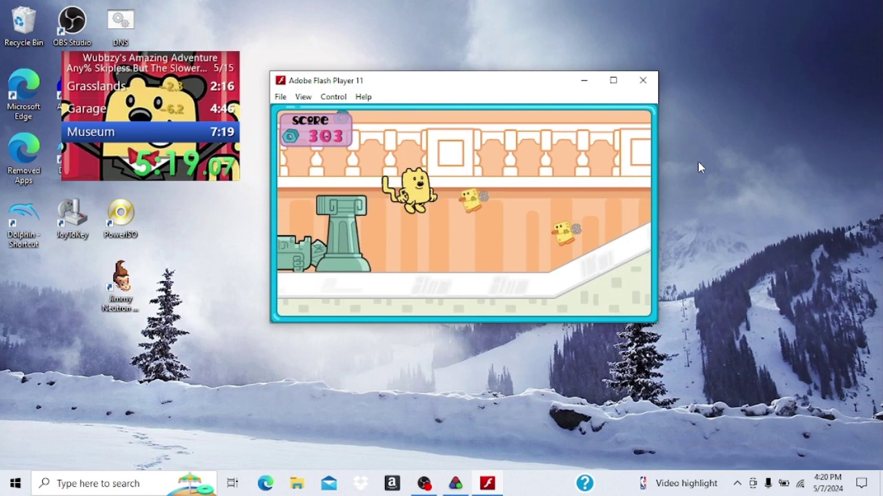
key("Up")
key("Right")
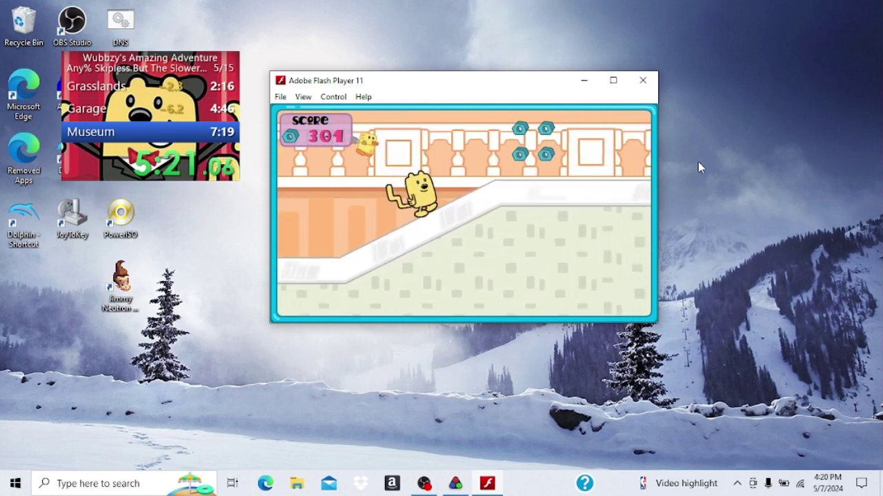
key("Right")
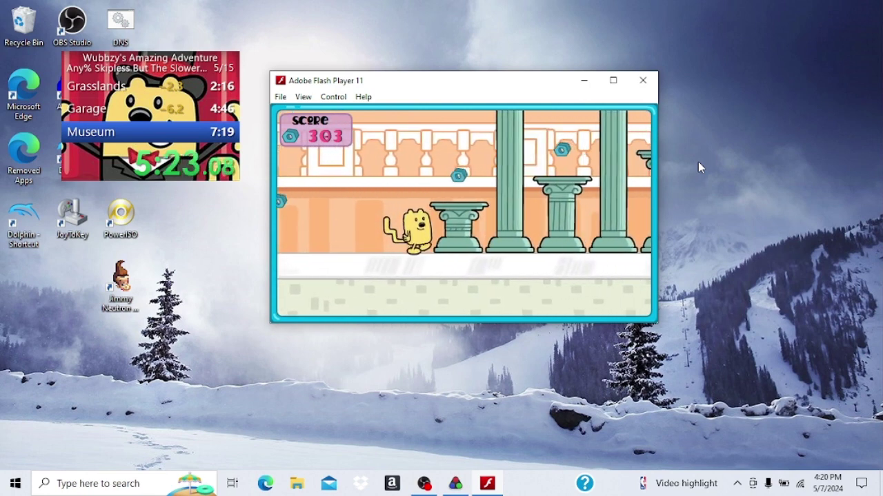
key("Right")
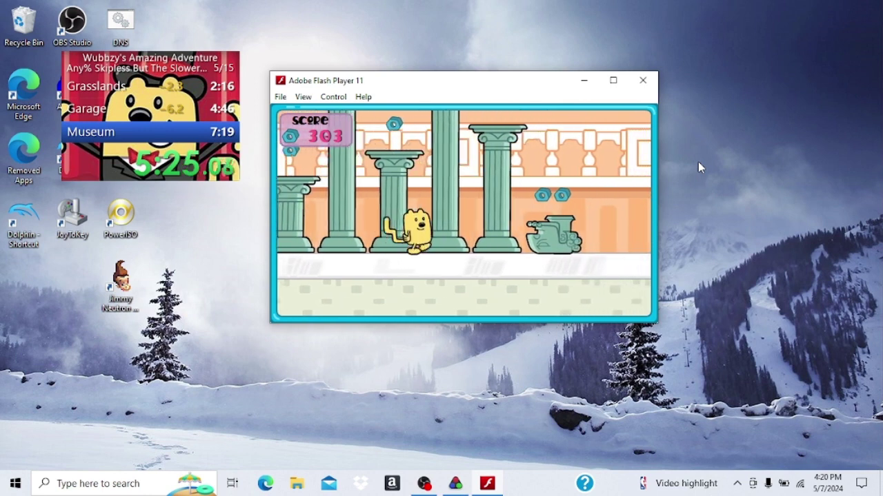
key("Right")
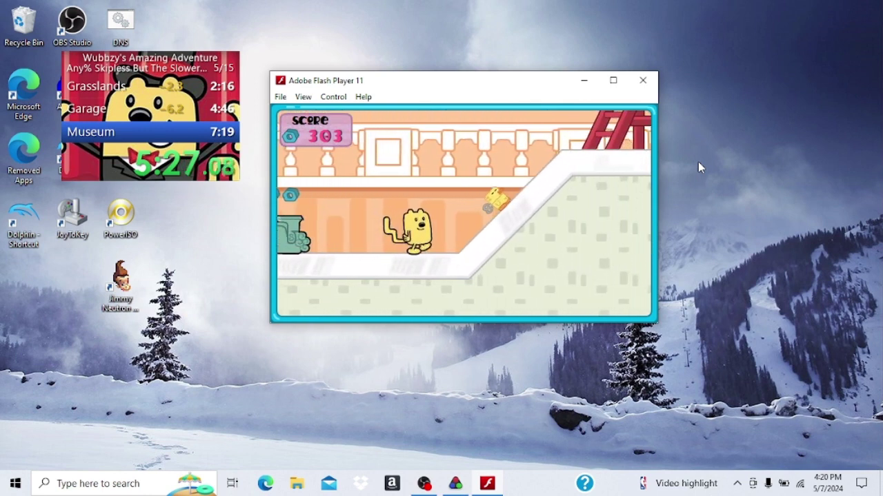
Pass the big statue, jump the drop and collect bolts by the tilted pillar
key("Up")
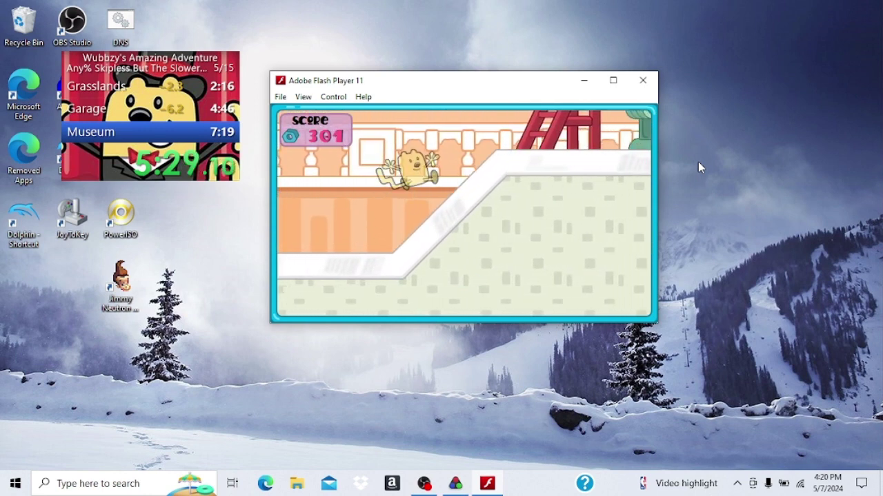
key("Right")
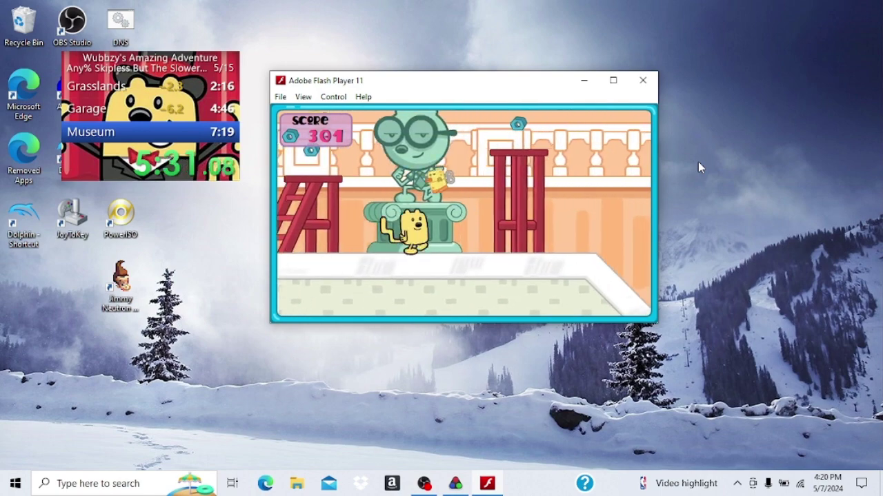
key("Right")
key("Up")
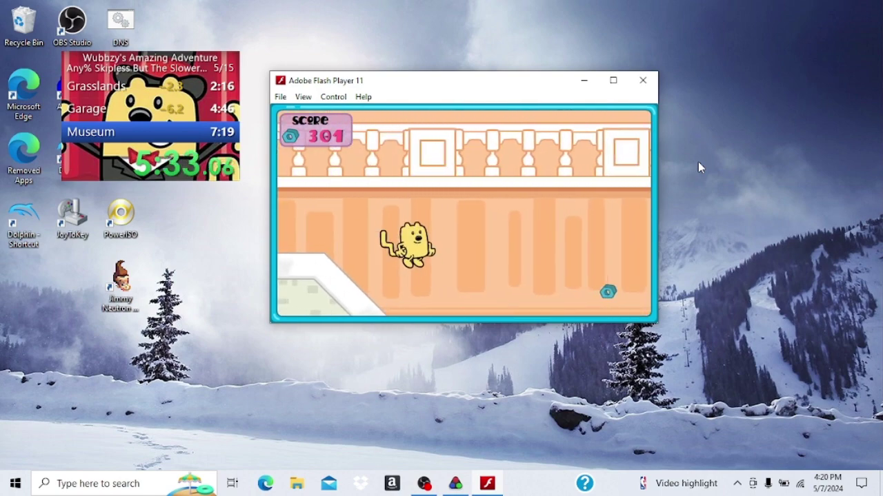
key("Up")
key("Right")
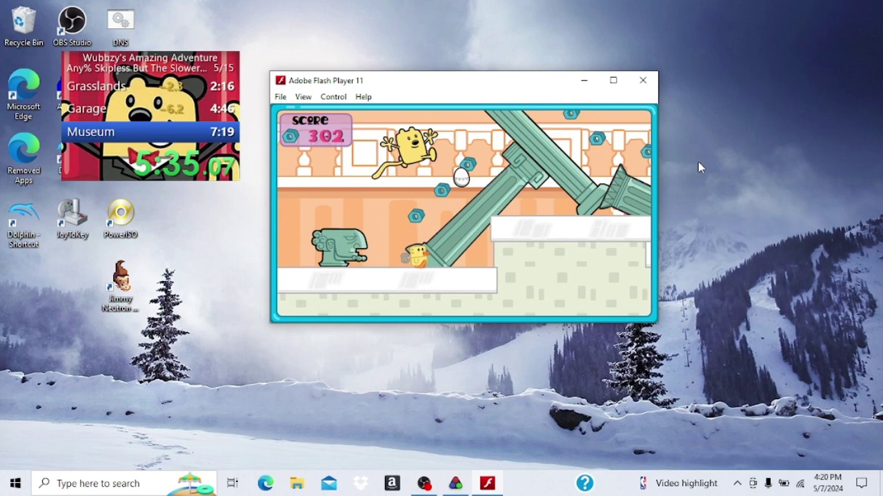
key("Up")
Reach the upper level and jump up the steps to grab a ledge bolt
key("Right")
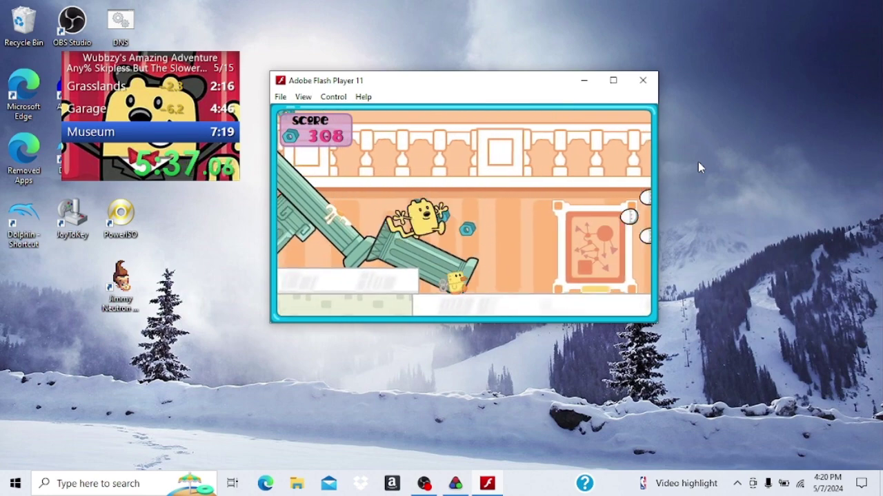
key("Up")
key("Right")
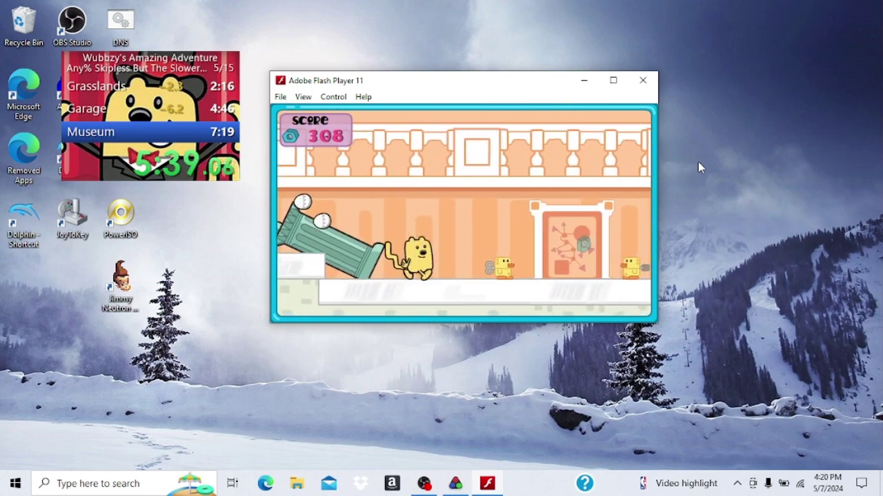
key("Right")
key("Right")
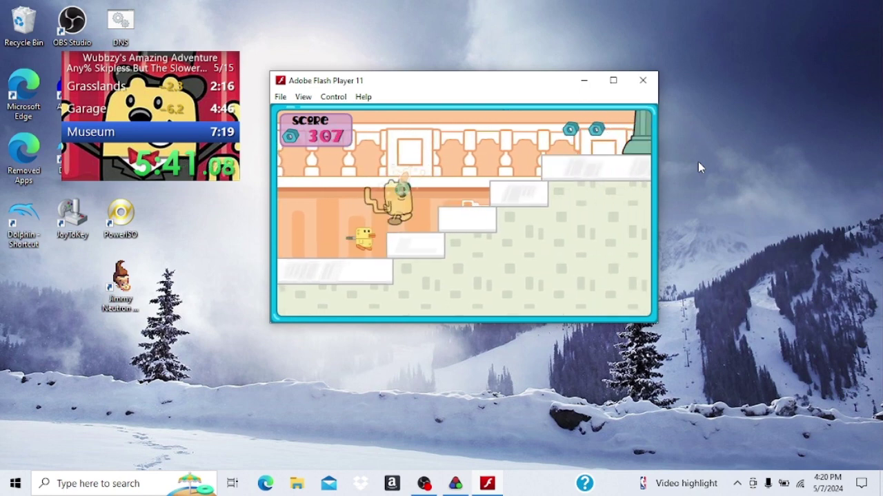
key("Up")
key("Up")
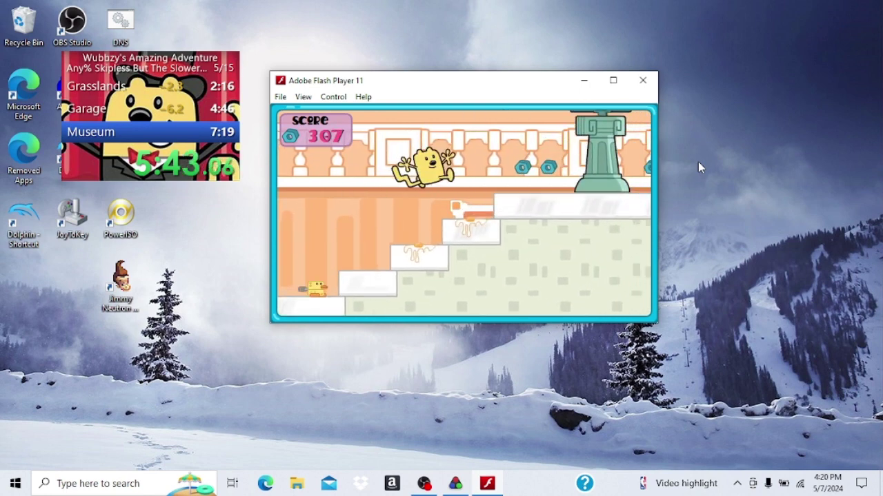
key("Right")
key("Right")
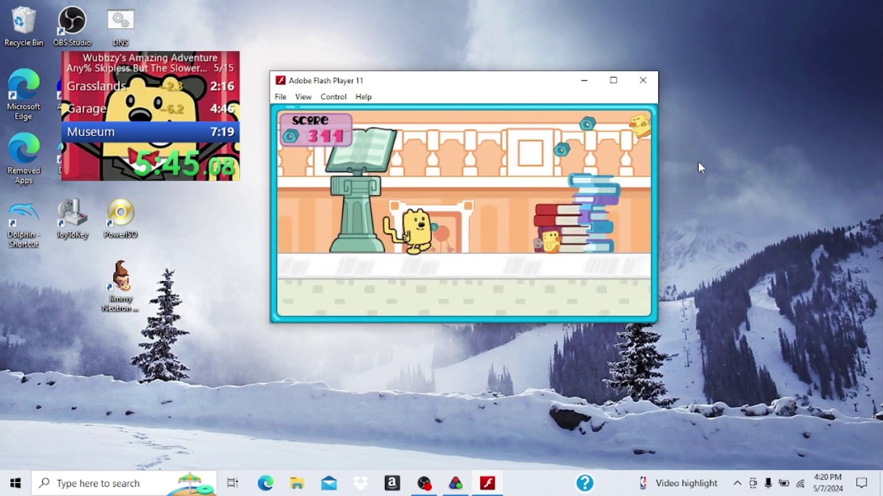
Cross the upper ledge, collect bolts from the paper stack and enter the book stacks
key("Up")
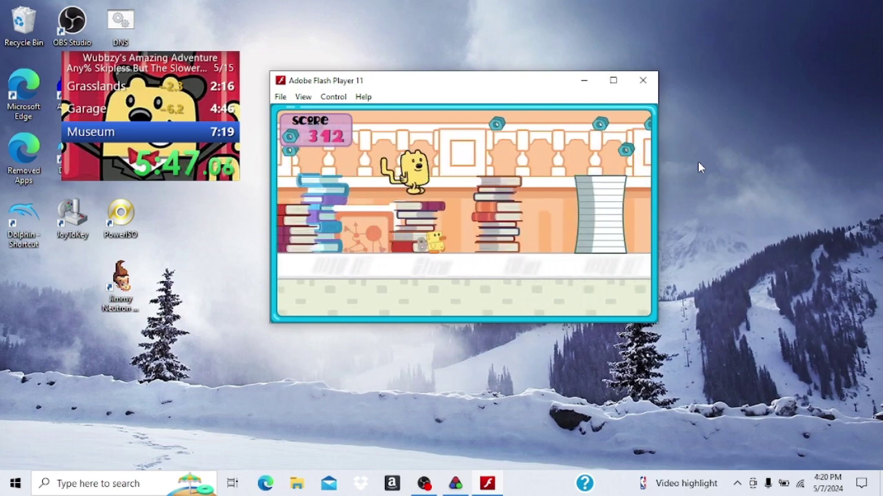
key("Right")
key("Up")
key("Right")
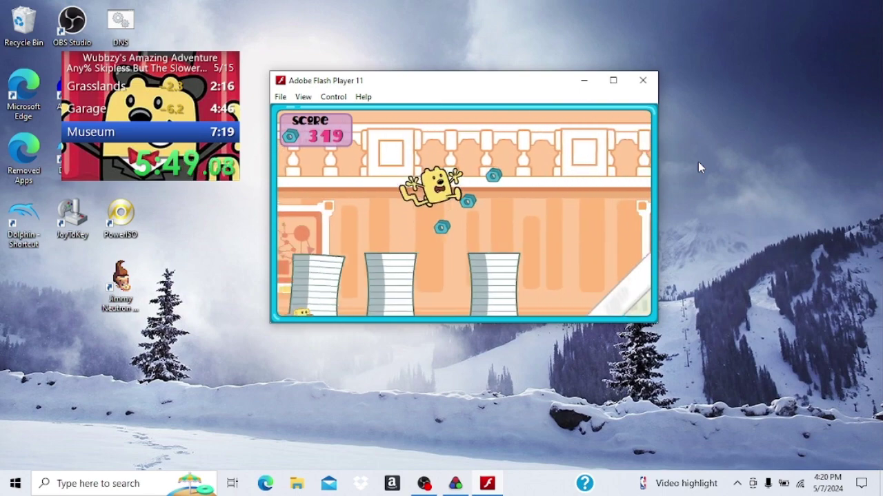
key("Right")
key("Up")
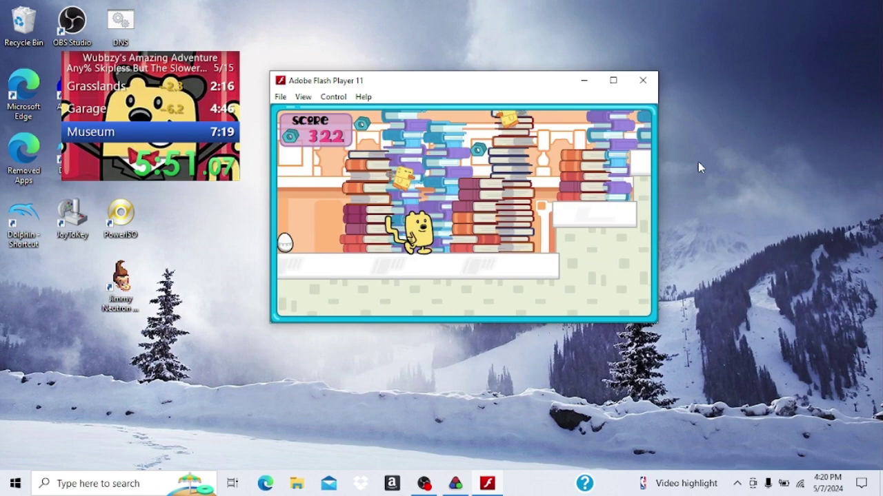
Climb the book stacks, pass the chalkboard, piano and globe, and descend into the hall
key("Up")
key("Right")
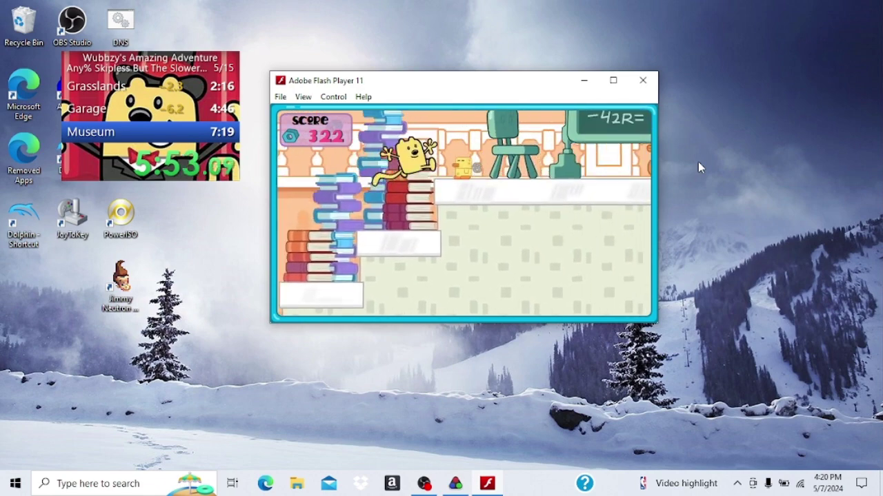
key("Right")
key("Up")
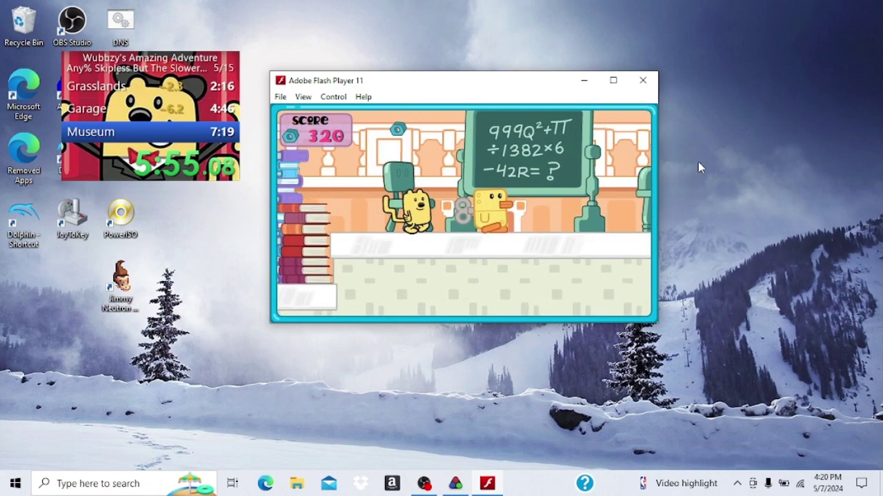
key("Right")
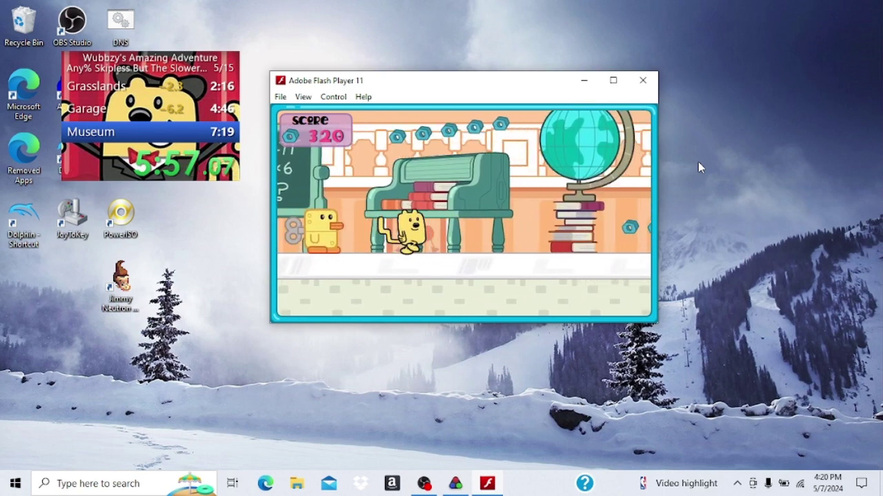
key("Right")
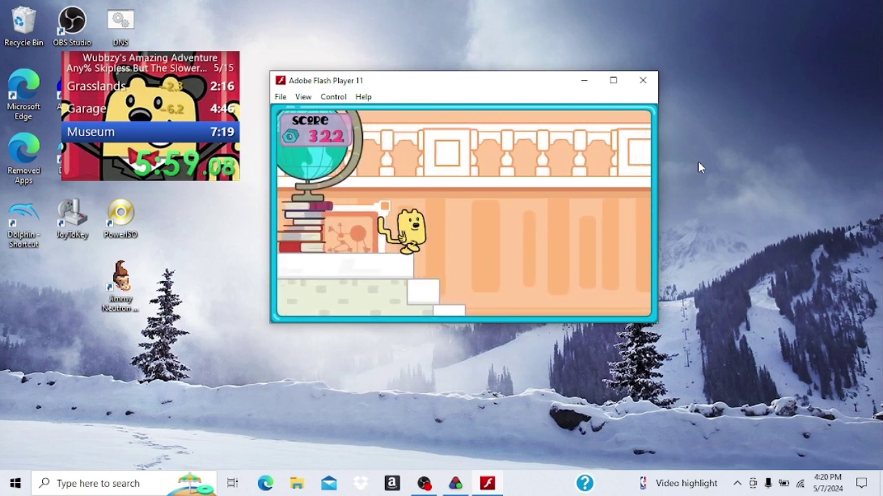
key("Right")
key("Up")
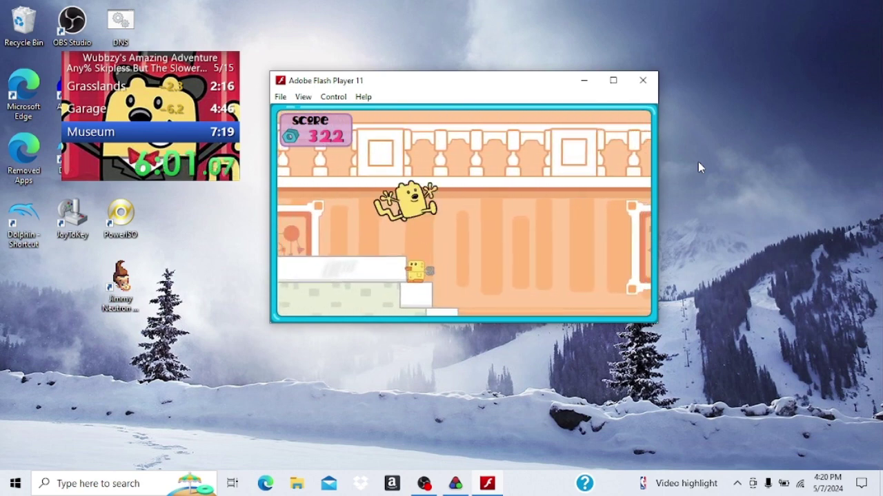
Run up the slope into the dinosaur skeleton exhibit and jump the obstacle
key("Right")
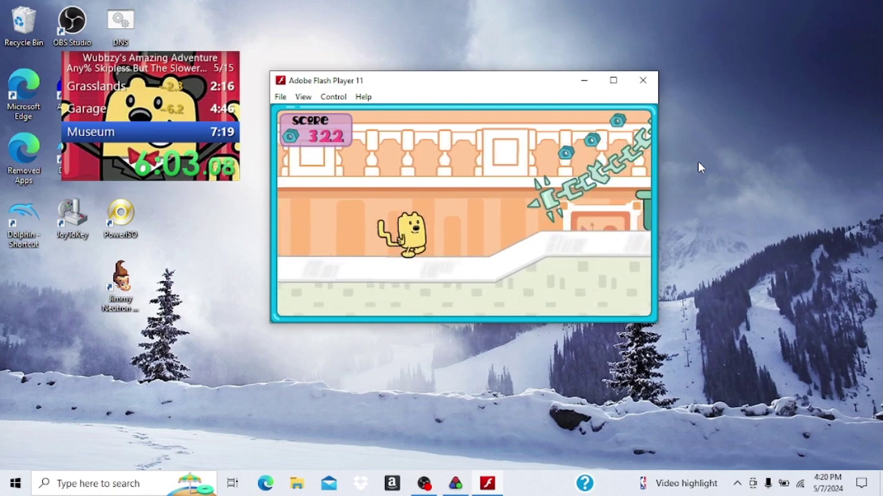
key("Right")
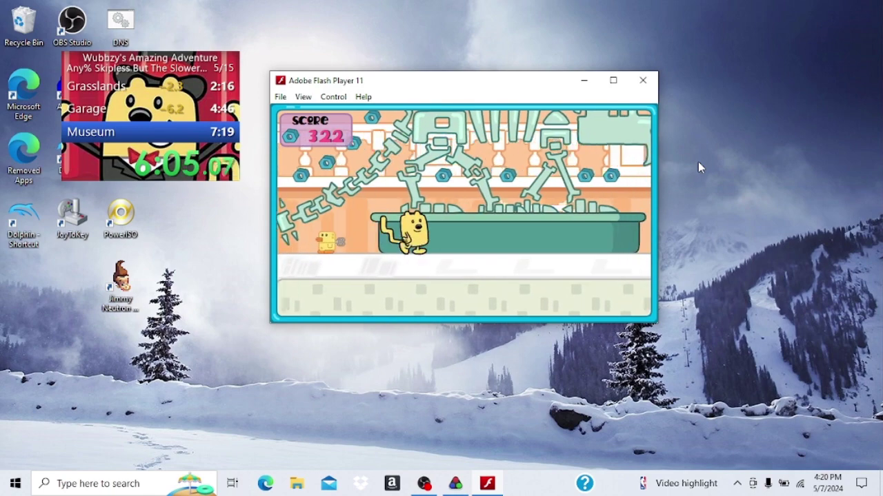
key("Right")
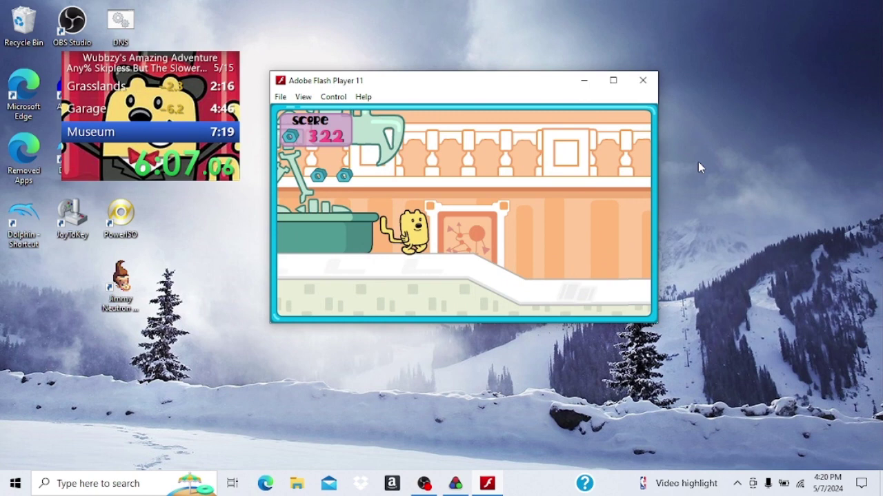
key("Up")
key("Right")
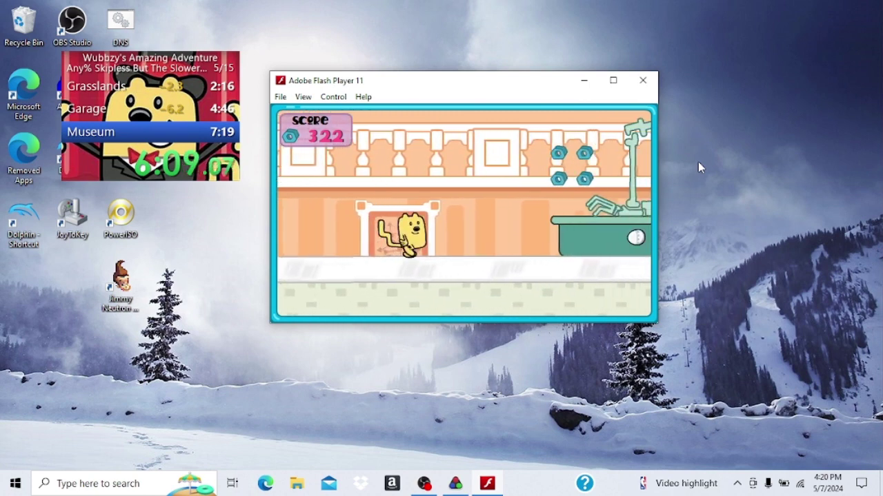
Jump onto and cross both teal exhibit platforms
key("Right")
key("Up")
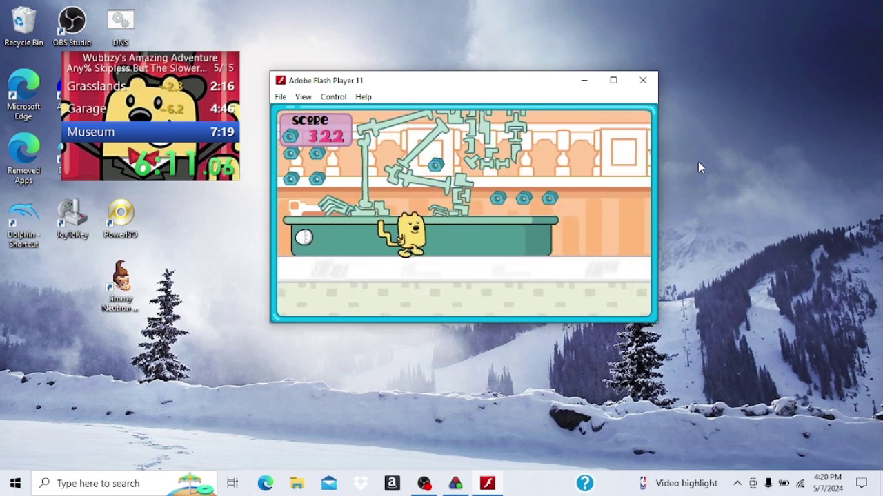
key("Right")
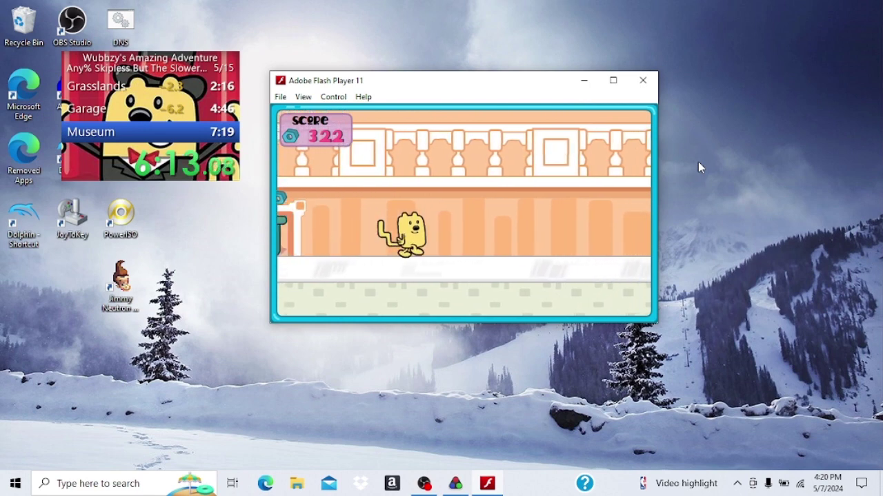
key("Right")
key("Up")
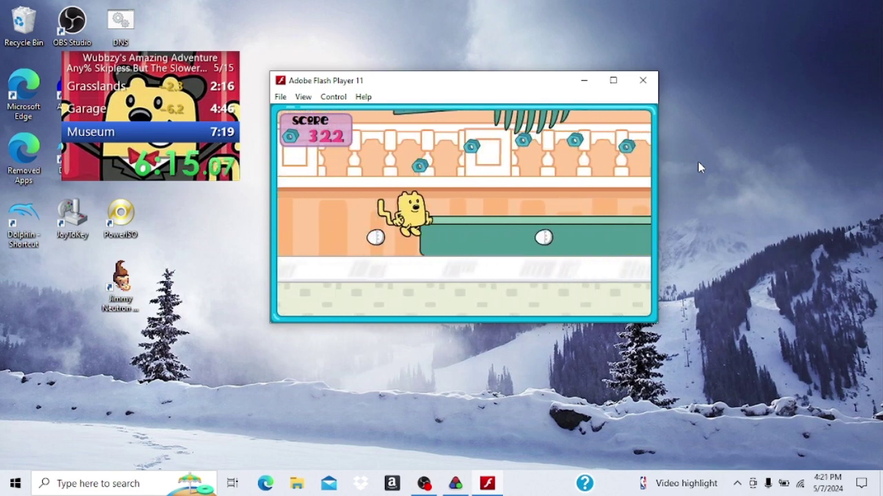
key("Right")
key("Right")
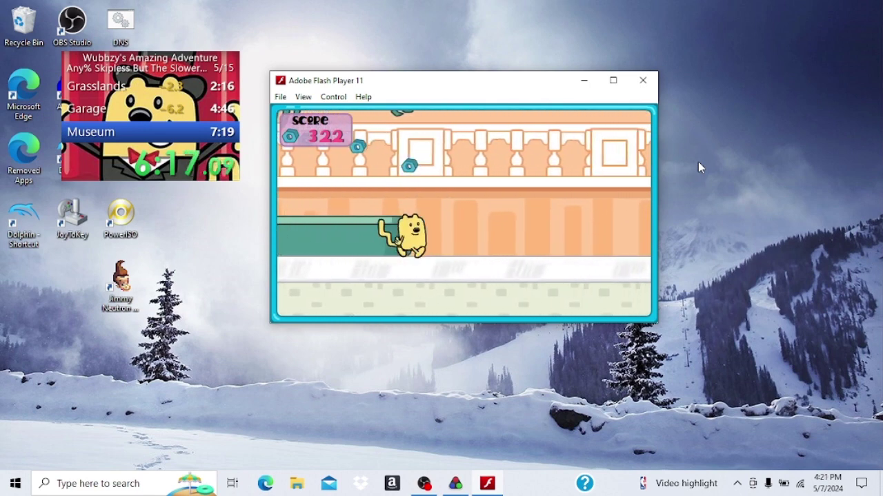
Run down the corridor collecting the gears
key("Right")
key("Right")
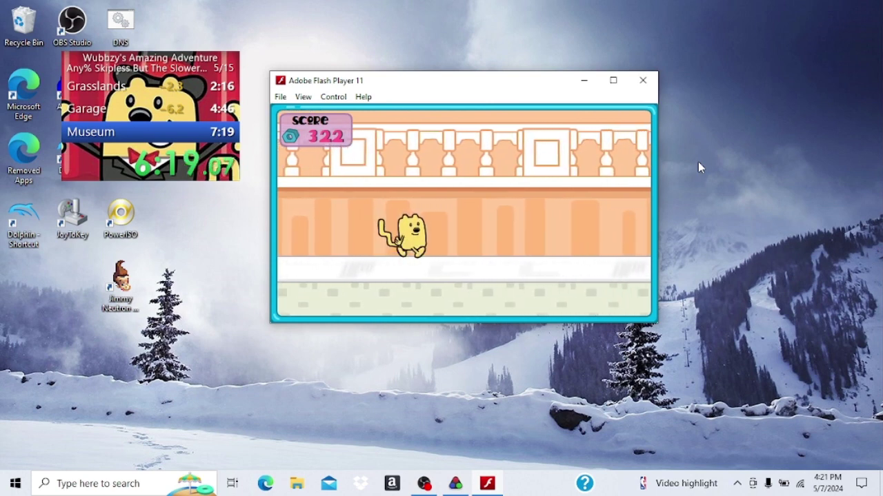
key("Right")
key("Right")
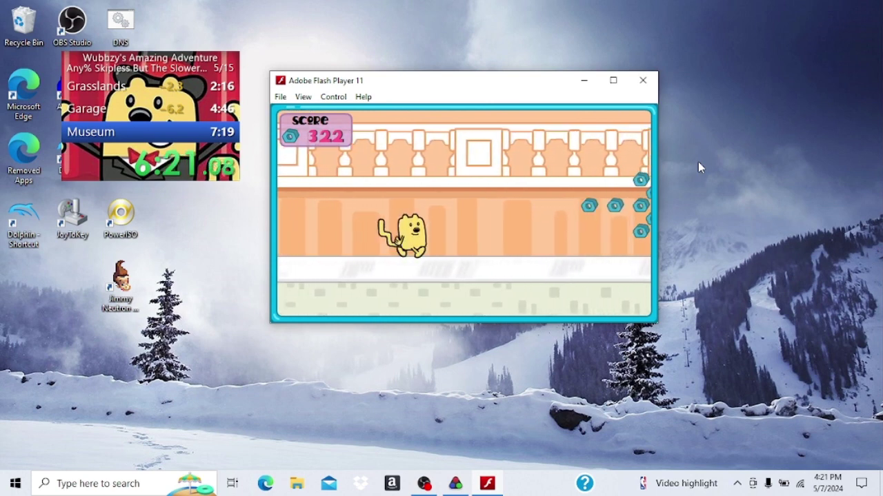
key("Right")
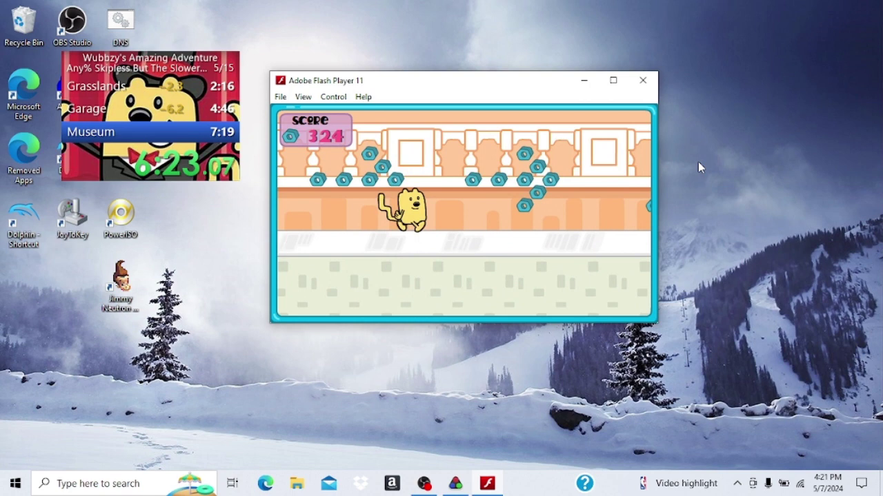
key("Right")
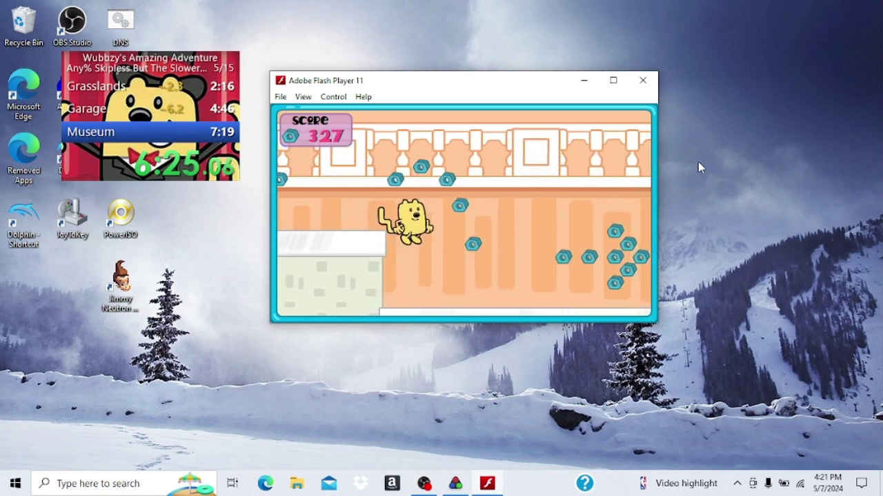
key("Right")
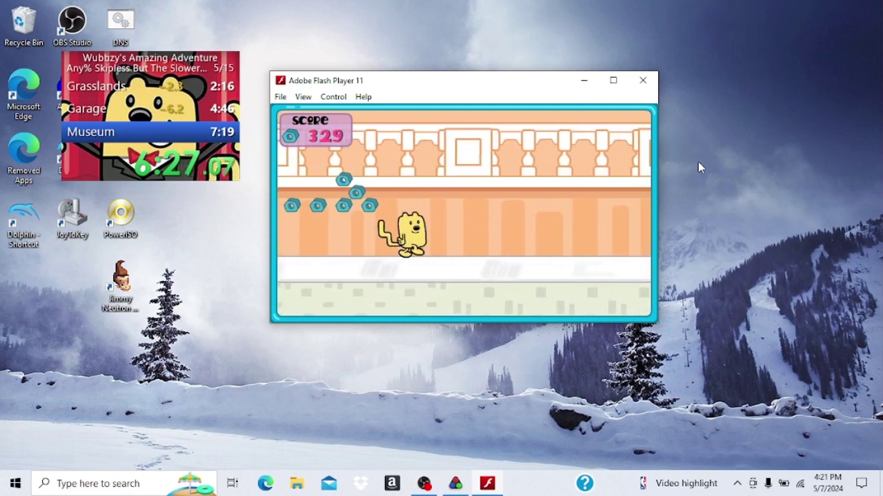
Jump the floor gap and collect more gears in the next corridor
key("Right")
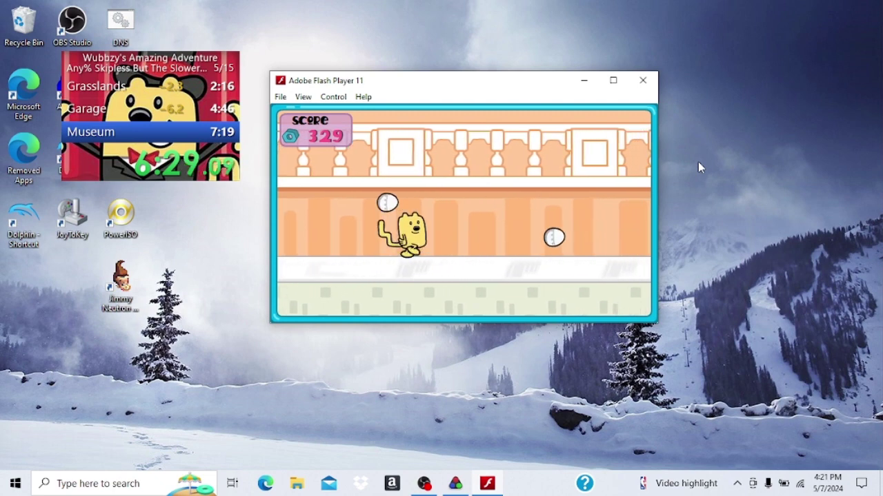
key("Up")
key("Right")
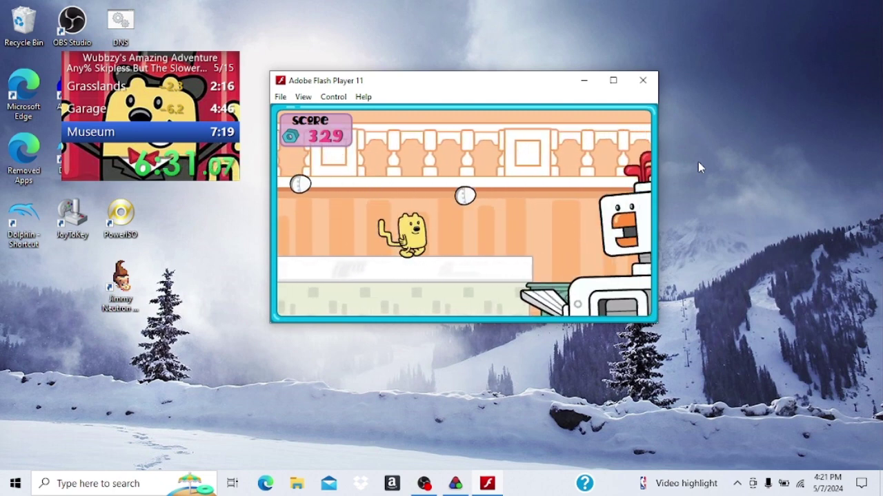
key("Up")
key("Right")
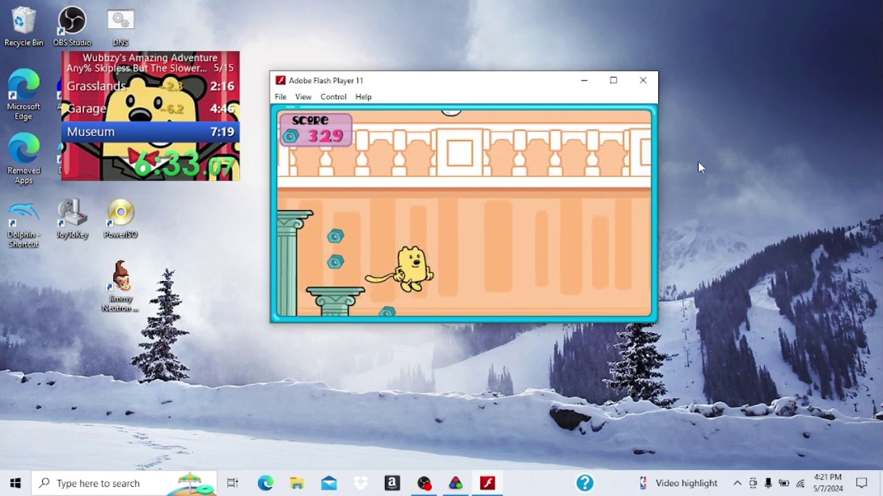
key("Right")
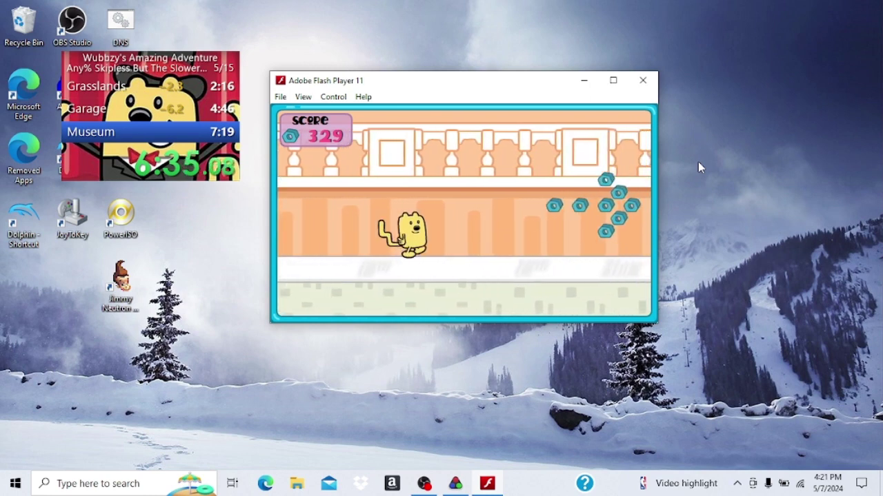
key("Right")
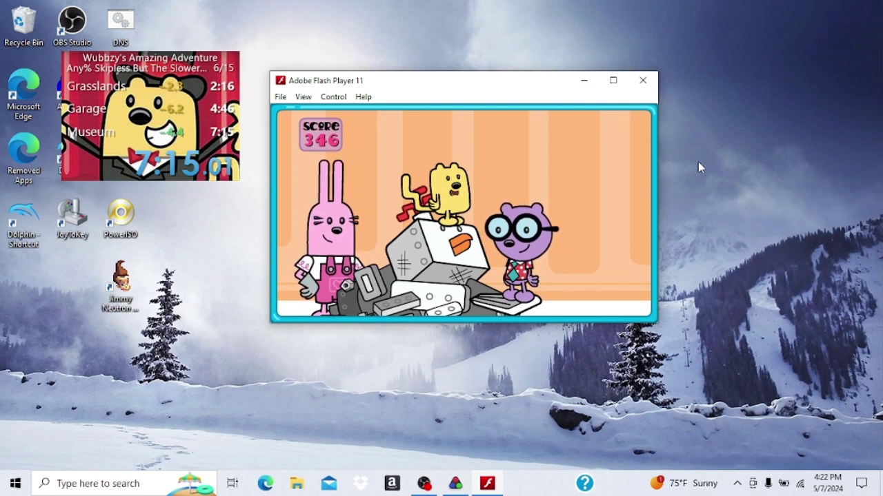
Unmute OBS's Mic/Aux input, then bring the Flash Player game back to the front
left_click(424, 483)
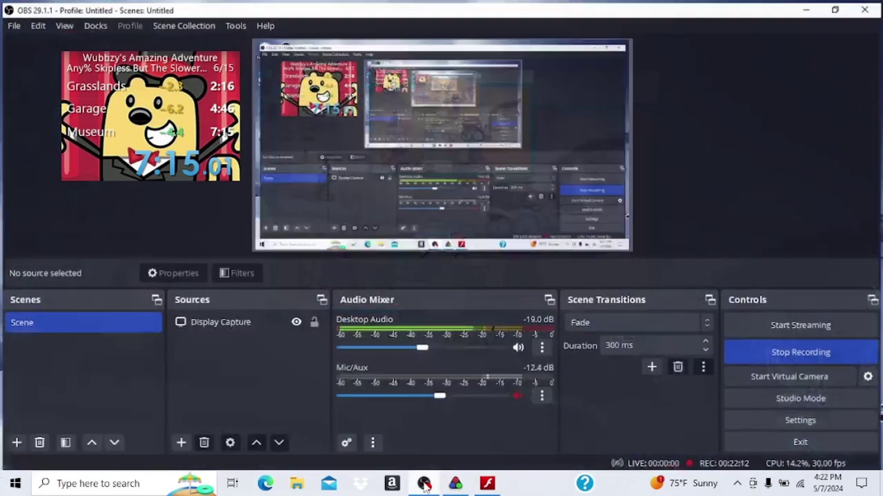
left_click(517, 395)
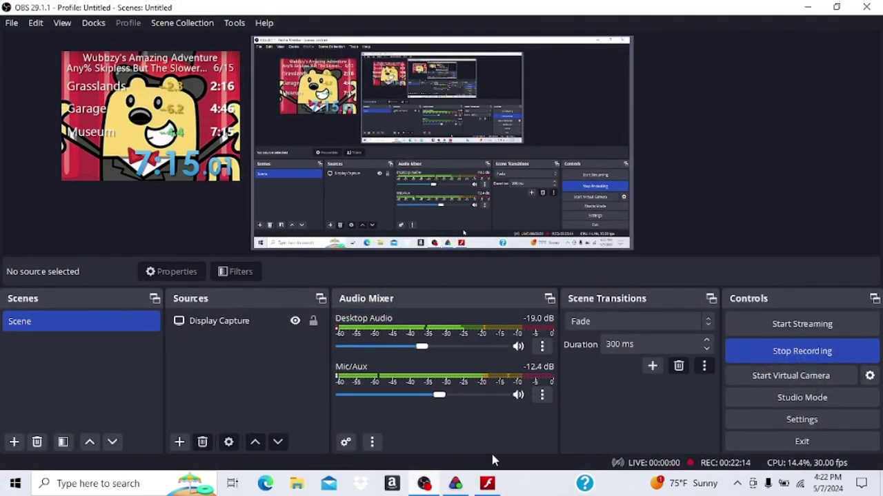
left_click(488, 483)
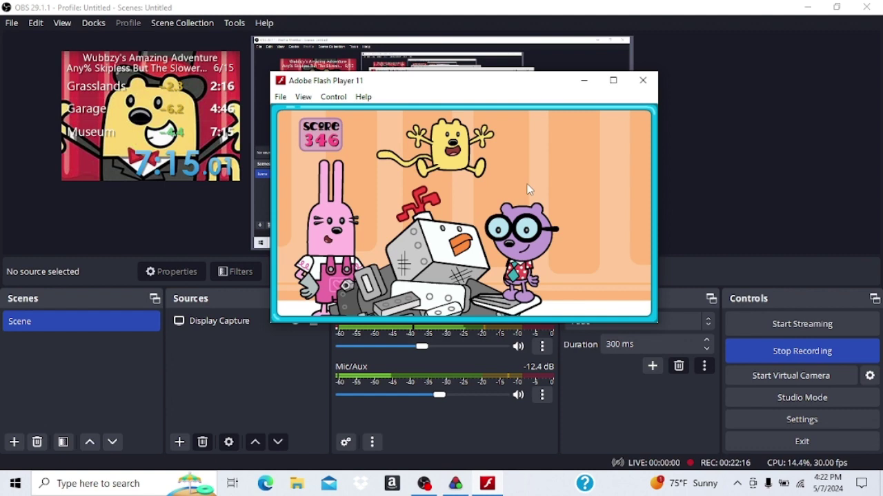